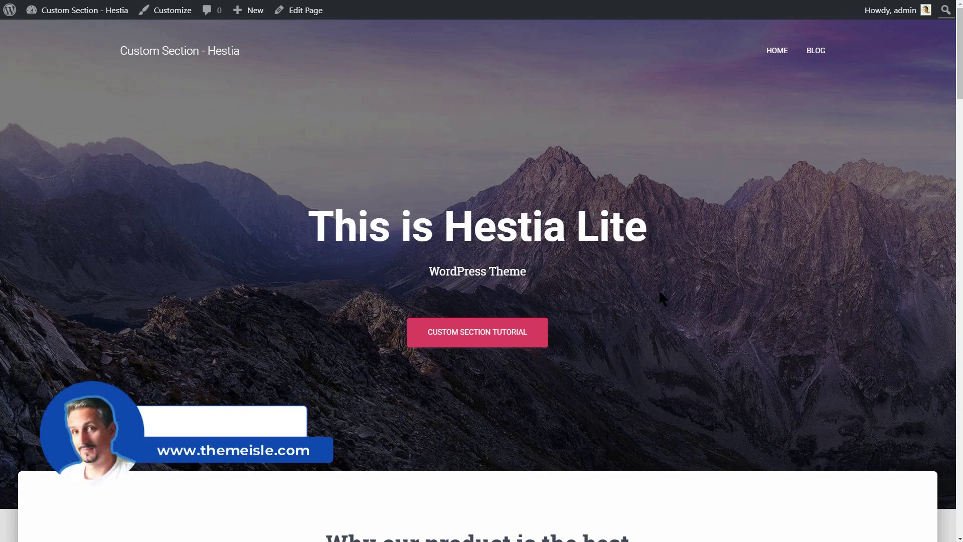
mouse_move(959, 76)
left_mouse_down()
mouse_move(951, 265)
mouse_move(939, 190)
left_mouse_up()
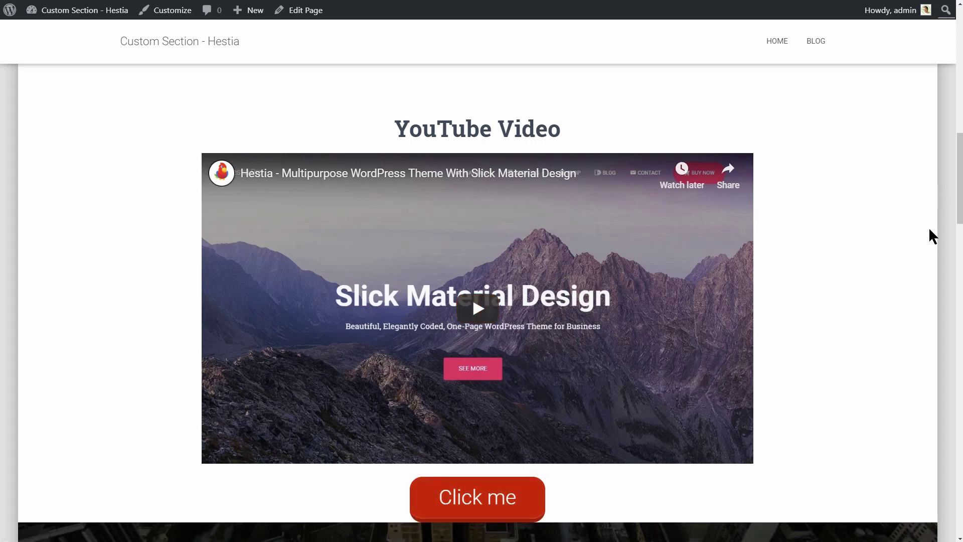
left_click_drag(956, 204, 952, 74)
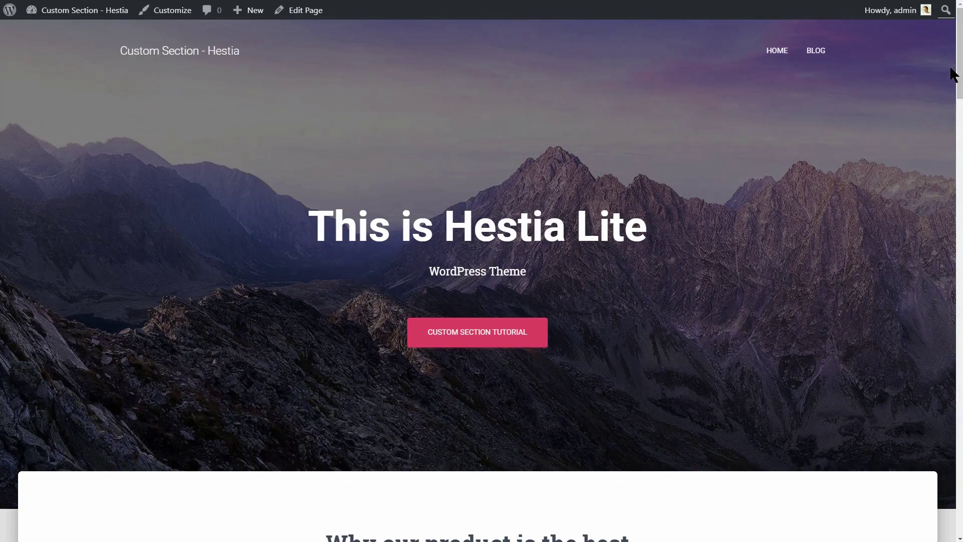
mouse_move(83, 10)
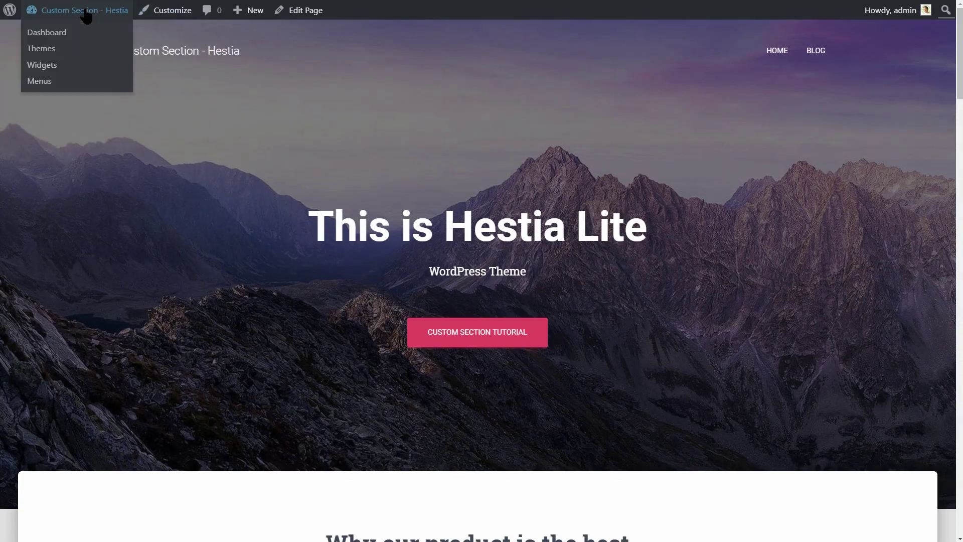
Choose the hestia-child.zip archive for upload from Appearance > Themes > Add New
left_click(53, 47)
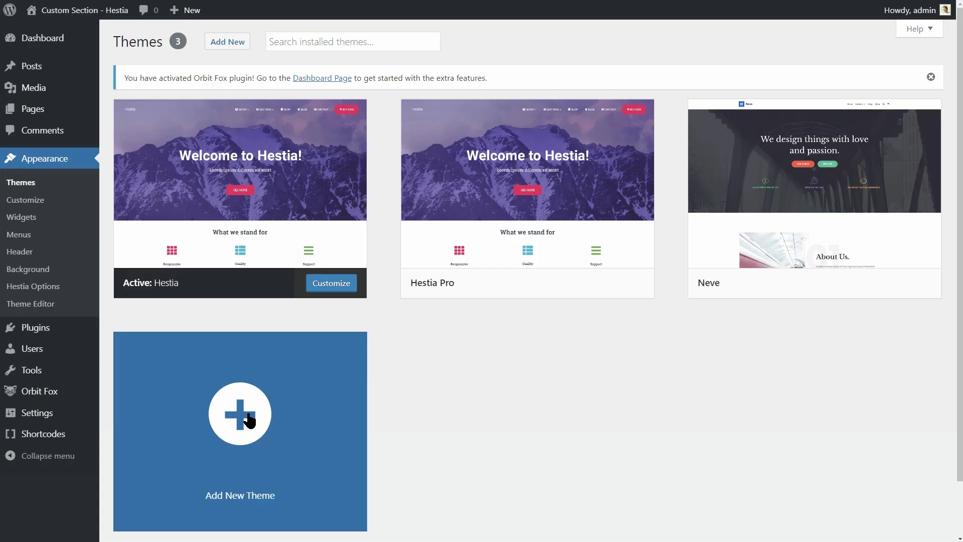
left_click(249, 421)
left_click(245, 47)
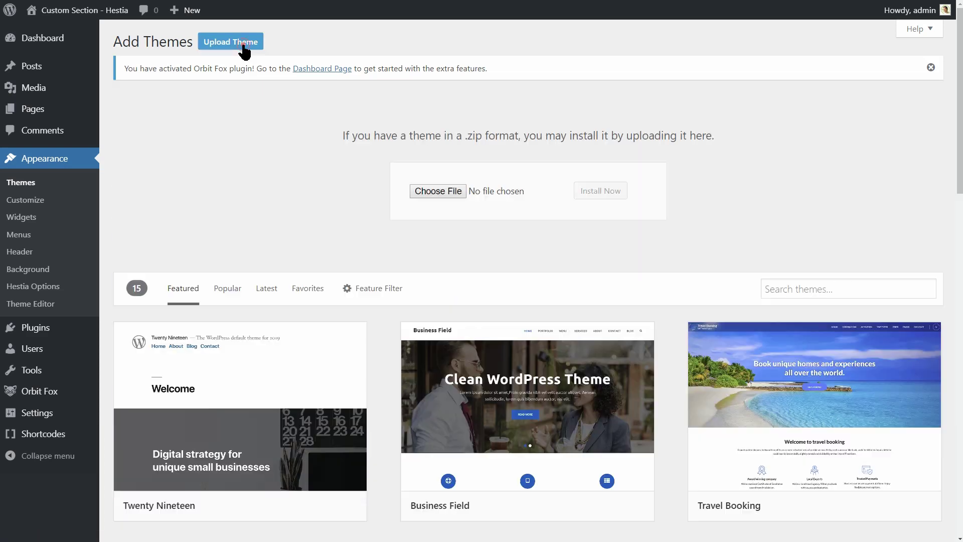
left_click(426, 192)
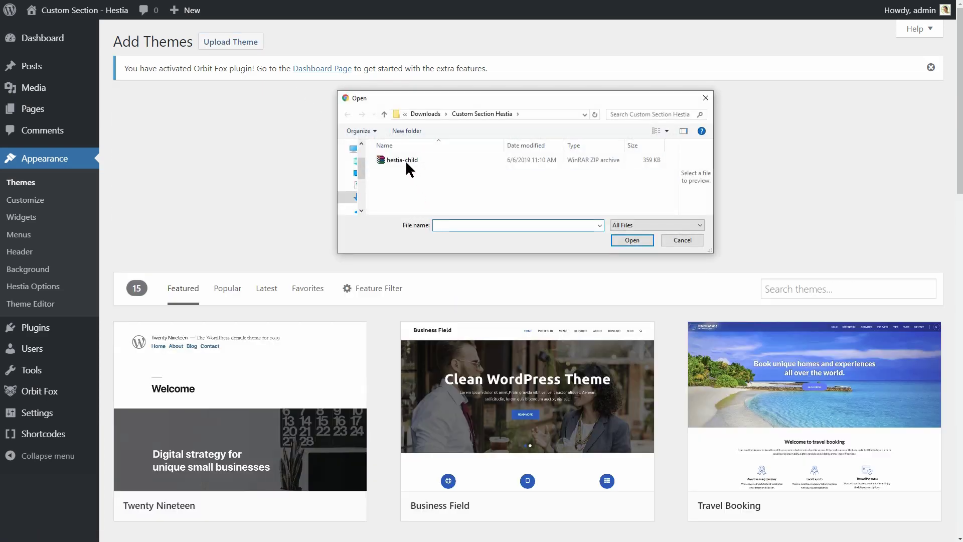
left_click(405, 160)
left_click(633, 240)
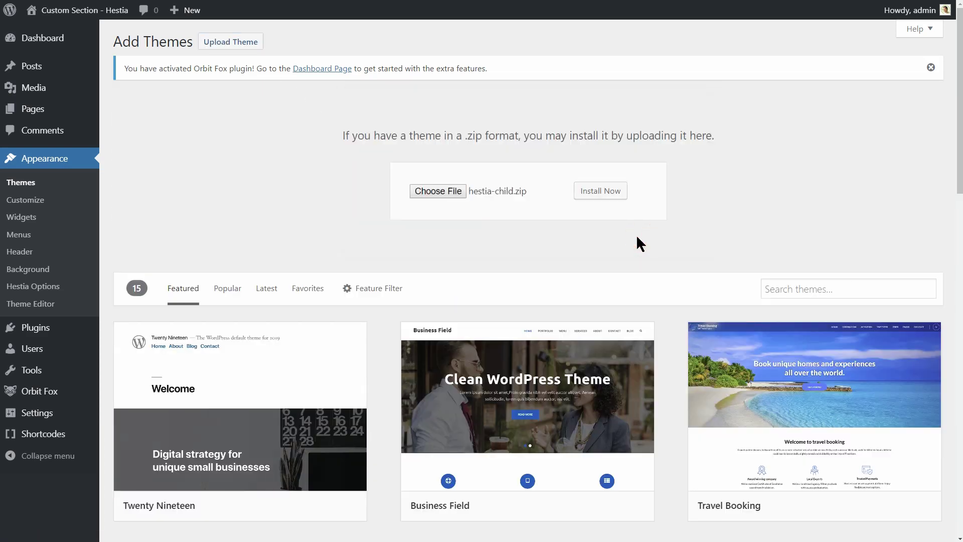
Install the uploaded Hestia Child theme and activate it
left_click(606, 192)
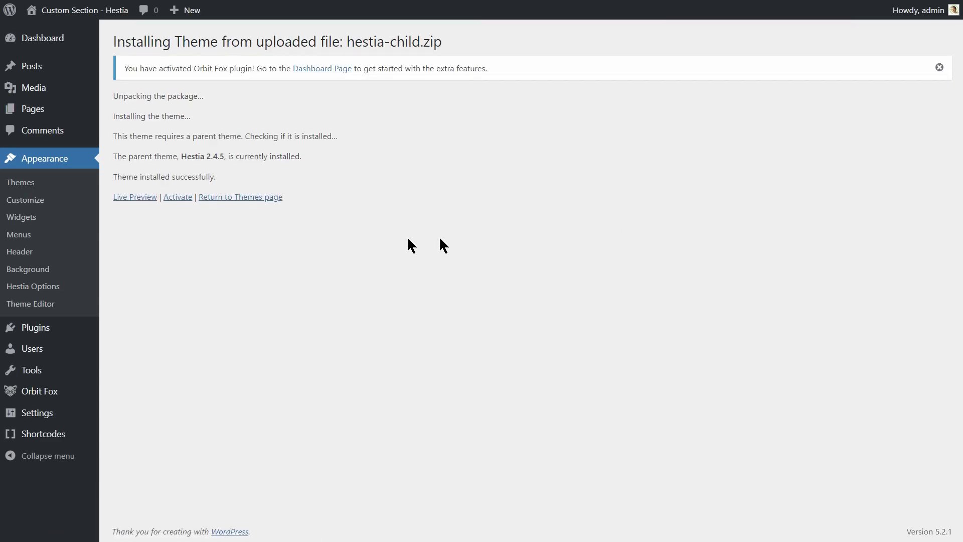
left_click(178, 198)
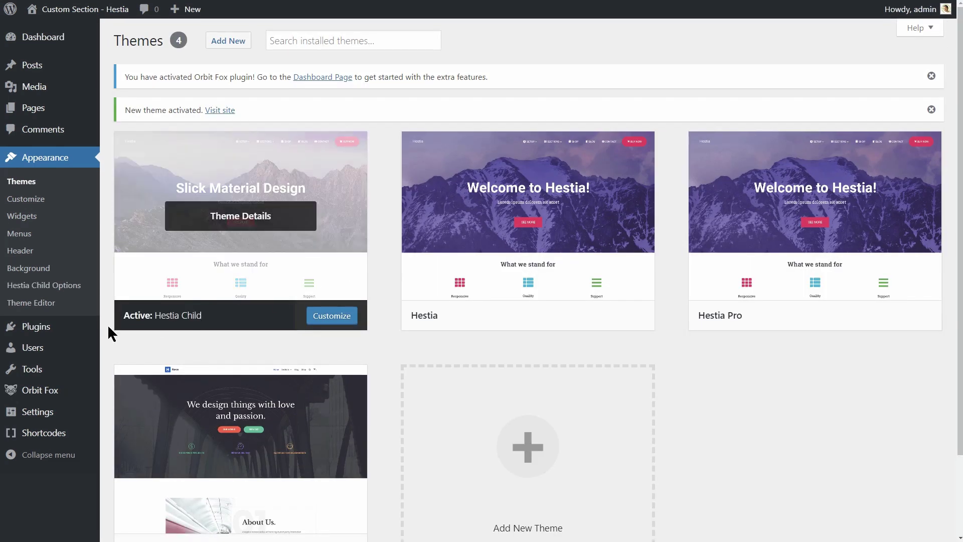
Go to the list of installed plugins
mouse_move(36, 327)
left_click(120, 338)
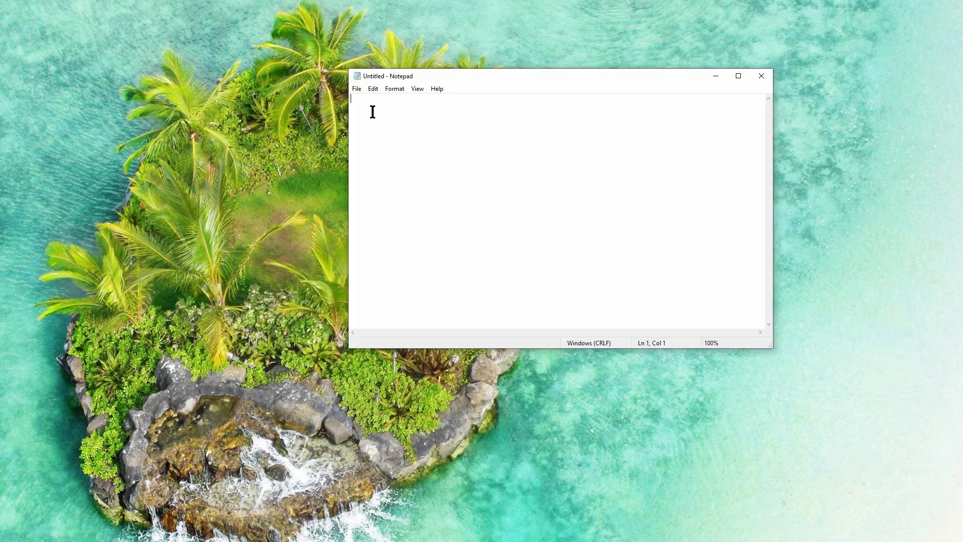
Paste the PHP plugin header template and replace its Plugin Name and Description lines
right_click(372, 111)
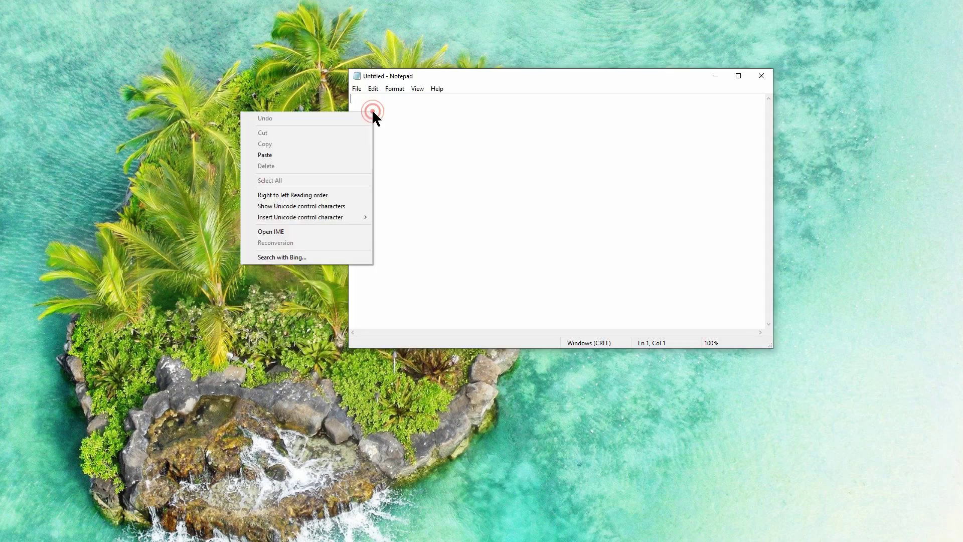
left_click(342, 154)
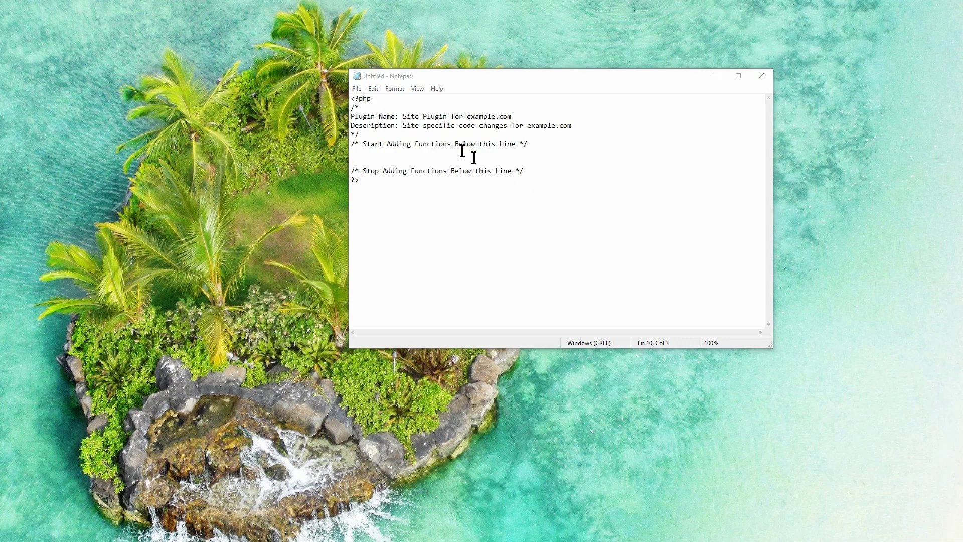
left_click_drag(351, 116, 572, 126)
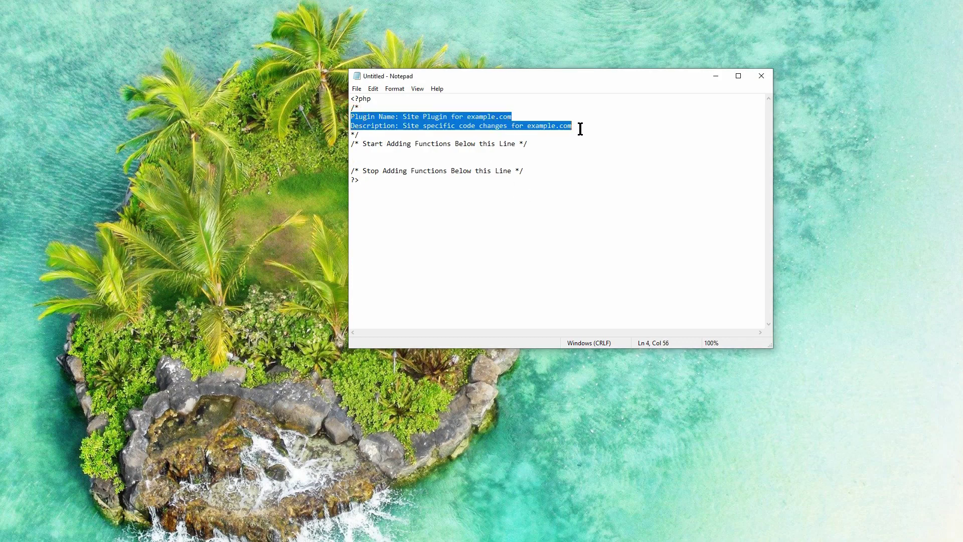
type("Plugin Name: Hestia Custom Sections Description: Adds custom sections to Hestia's front page.")
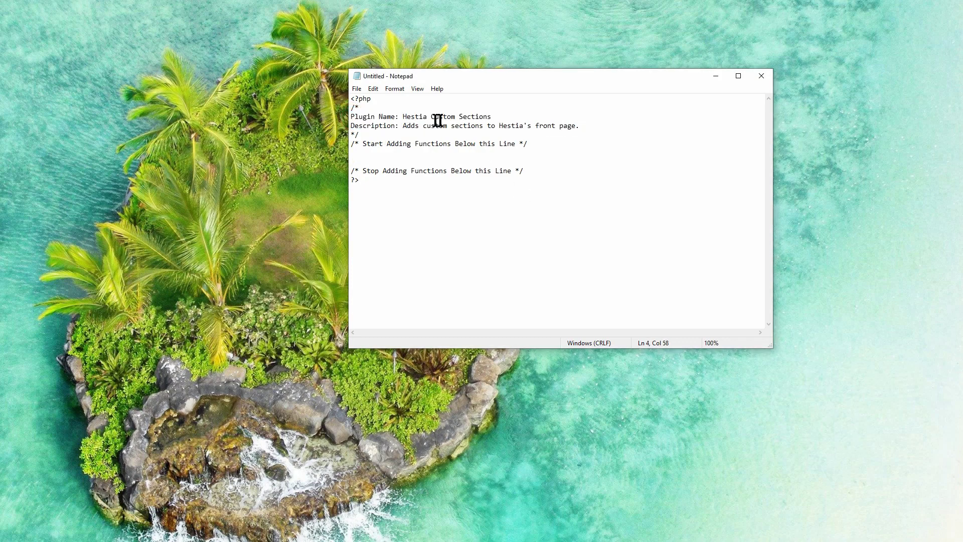
Review the plugin name Hestia Custom Sections and close the note to trigger saving
left_click_drag(404, 117, 491, 117)
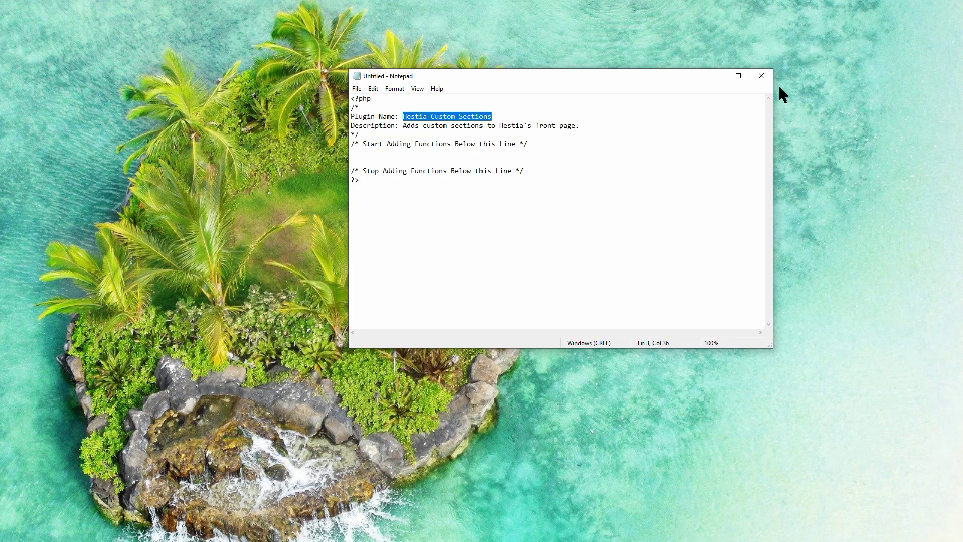
left_click(762, 76)
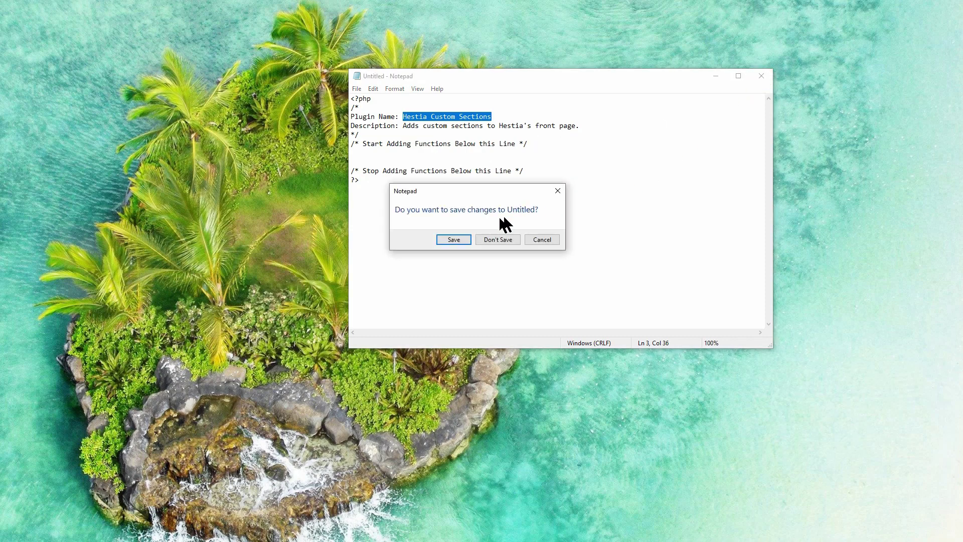
Save the note as my-plugin.php in the My-Plugin folder on the Desktop
left_click(454, 239)
left_click(426, 271)
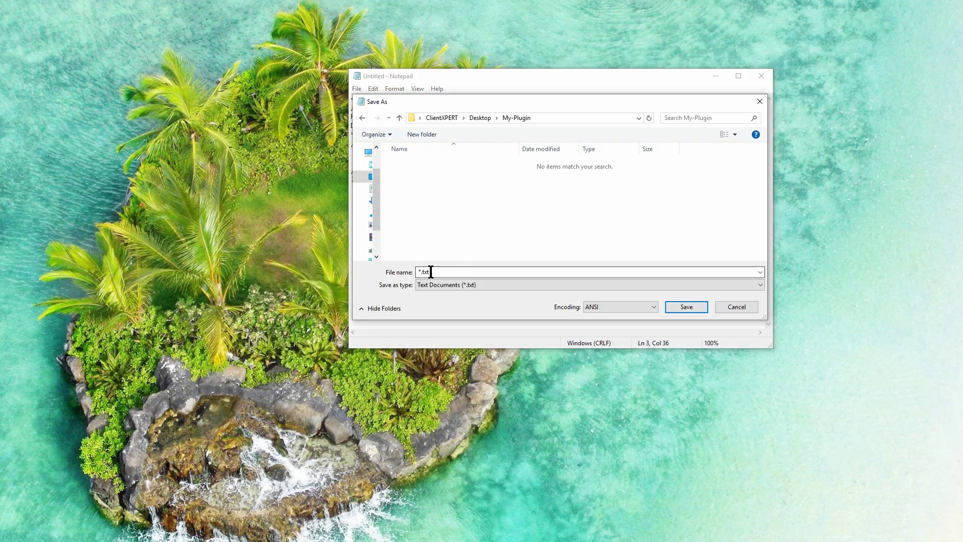
type("my-plugin.php")
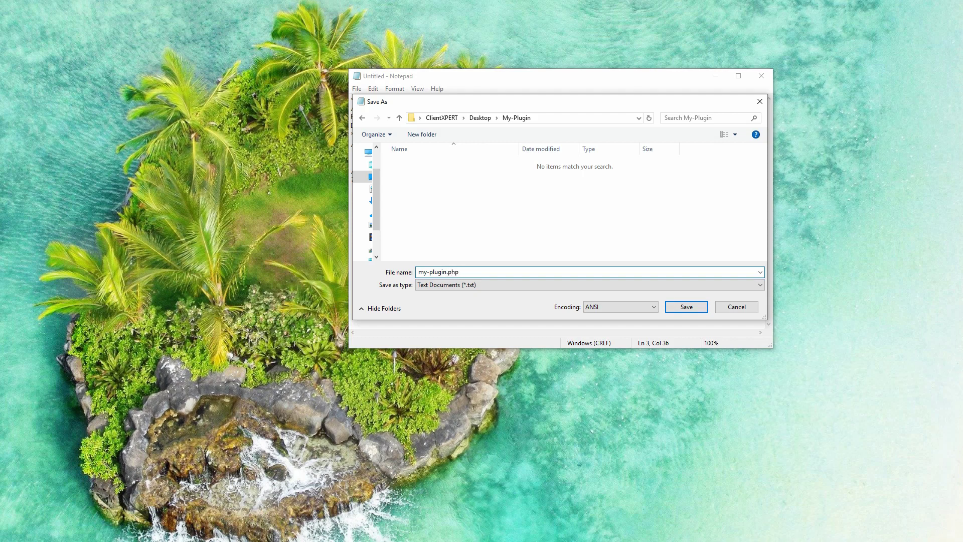
left_click(687, 307)
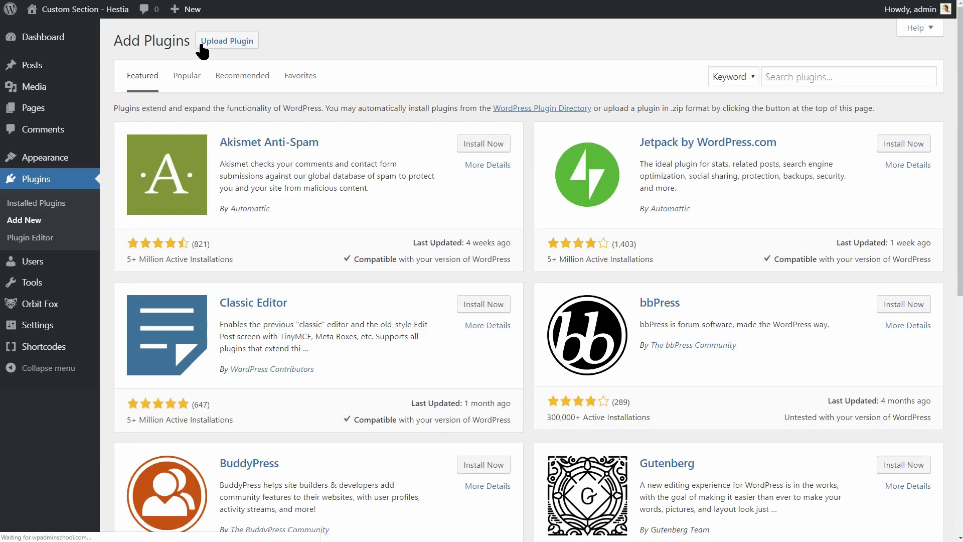
Choose the My-Plugin.zip archive in the Upload Plugin screen
left_click(204, 43)
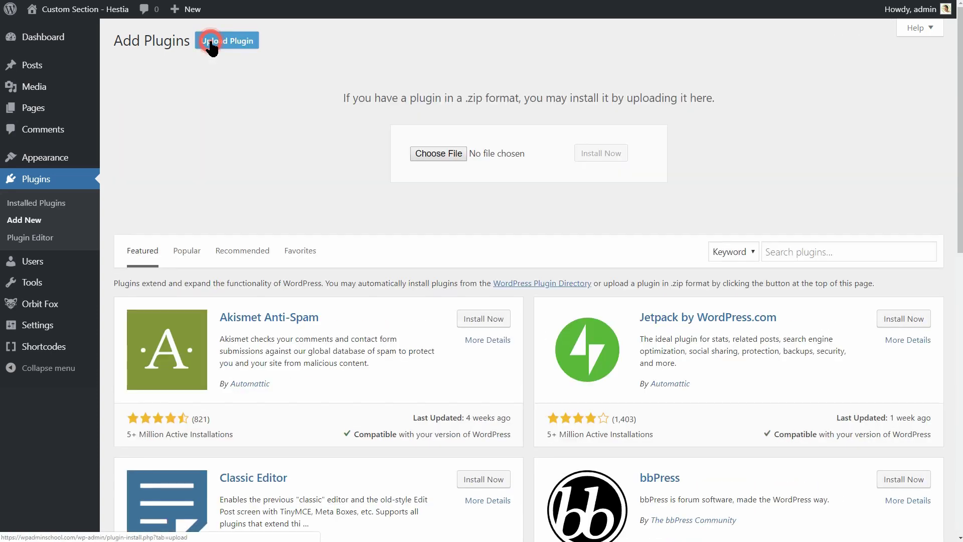
left_click(431, 148)
left_click(464, 174)
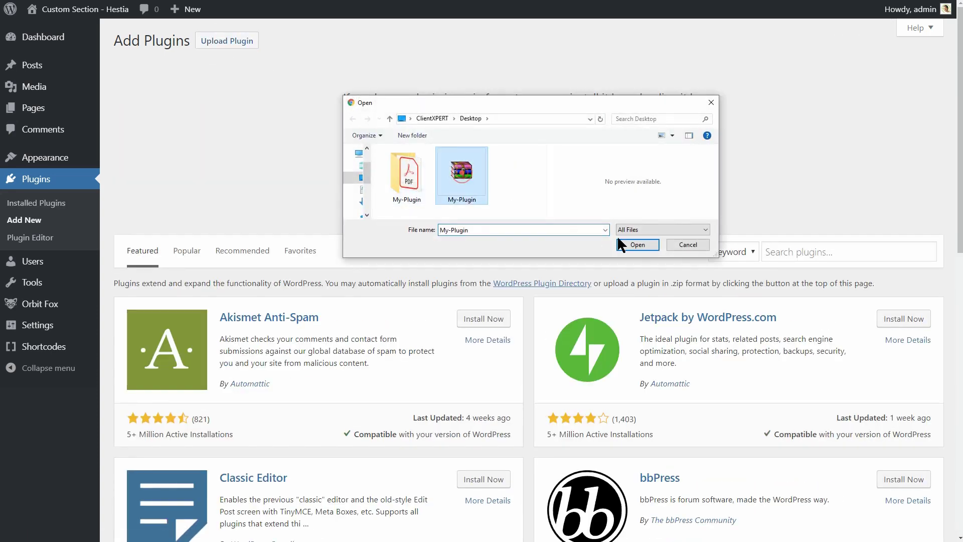
left_click(644, 242)
Install the uploaded plugin and activate Hestia Custom Sections
left_click(608, 156)
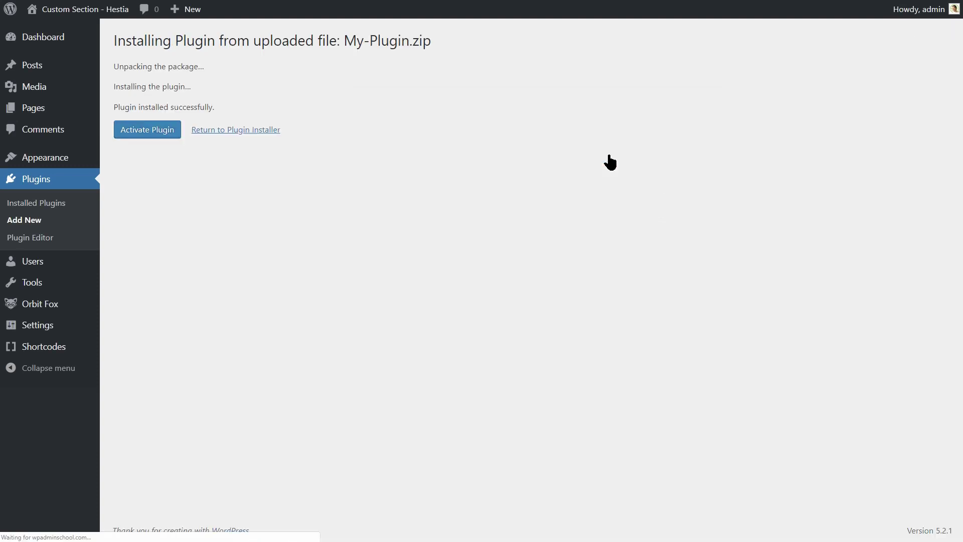
left_click(140, 134)
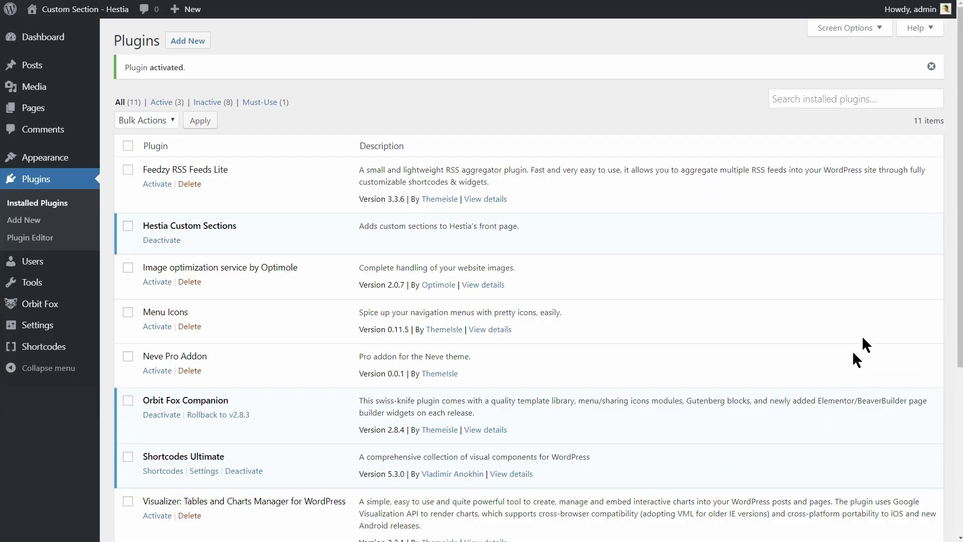
left_click_drag(956, 232, 961, 325)
scroll(743, 320, "down", 2)
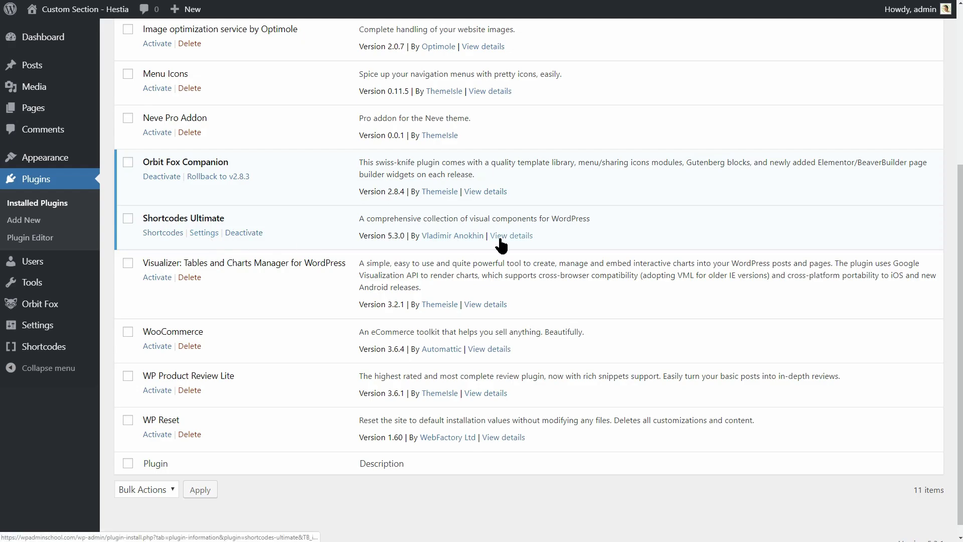
View the Shortcodes Ultimate plugin details, then show its catalogue of available shortcodes
left_click(502, 237)
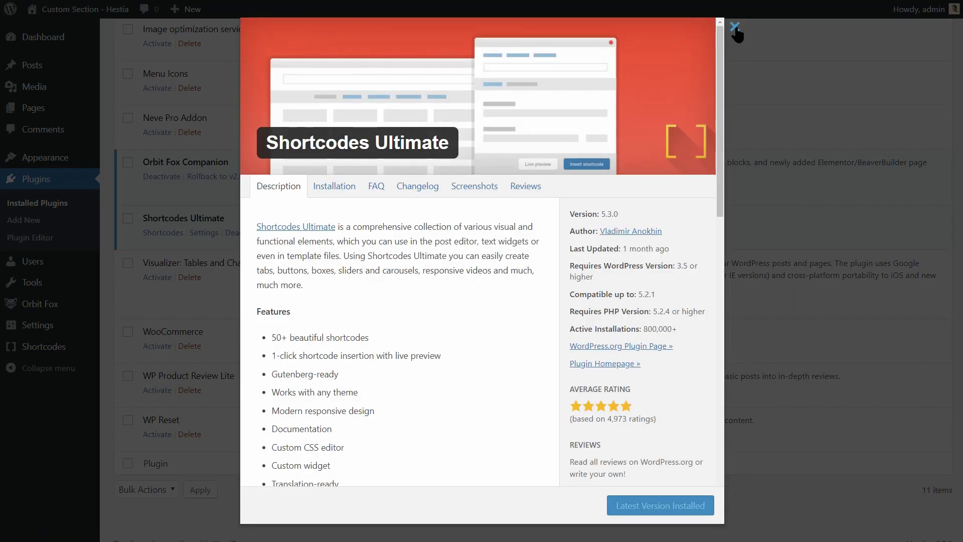
left_click(735, 27)
mouse_move(43, 346)
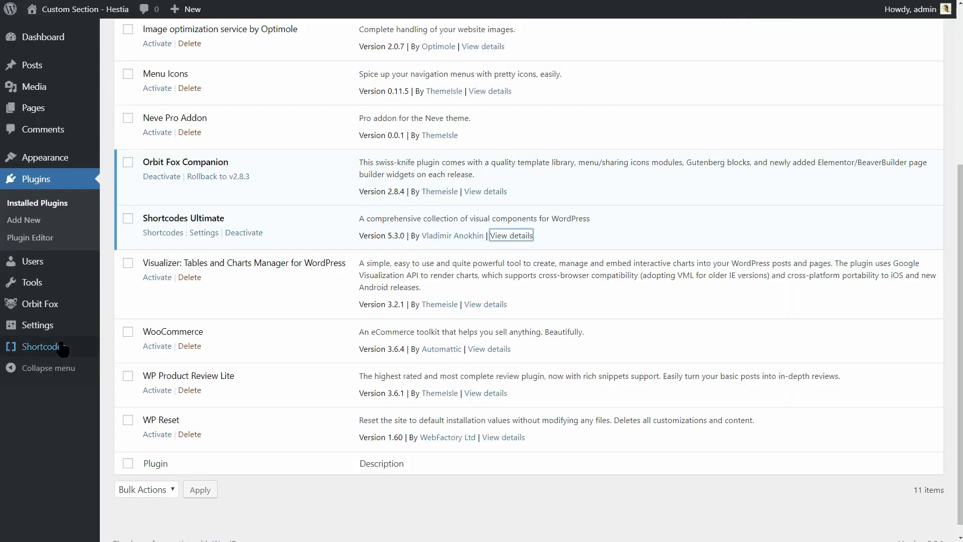
left_click(133, 349)
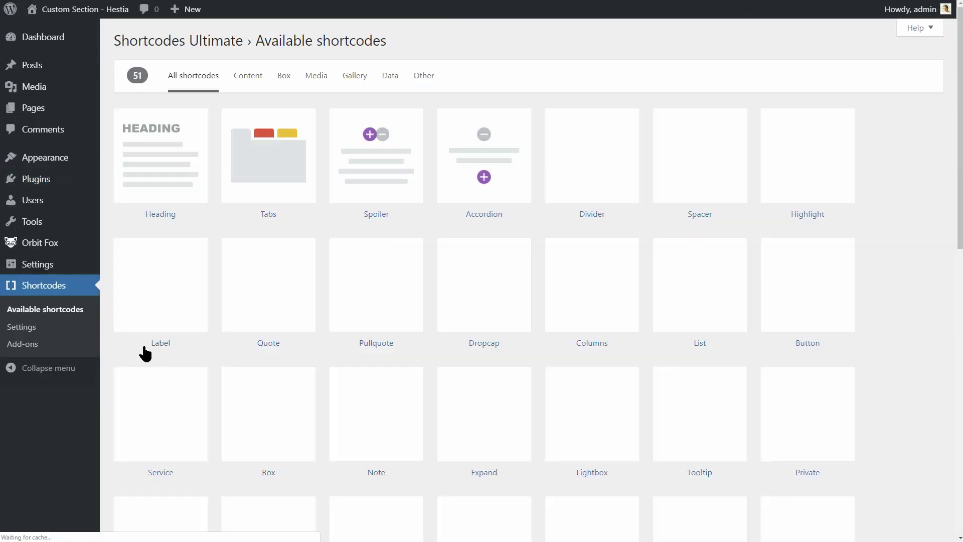
left_click_drag(960, 116, 959, 170)
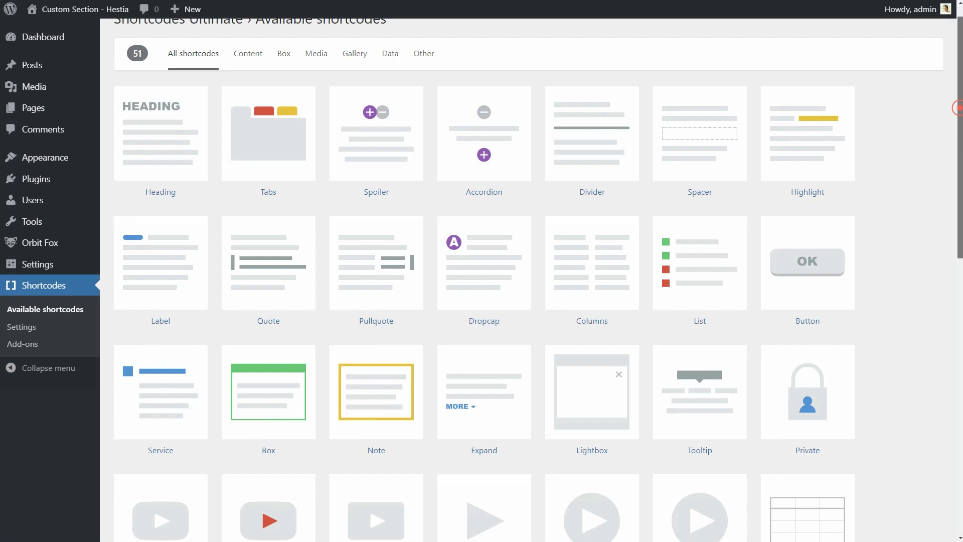
scroll(276, 404, "down", 1)
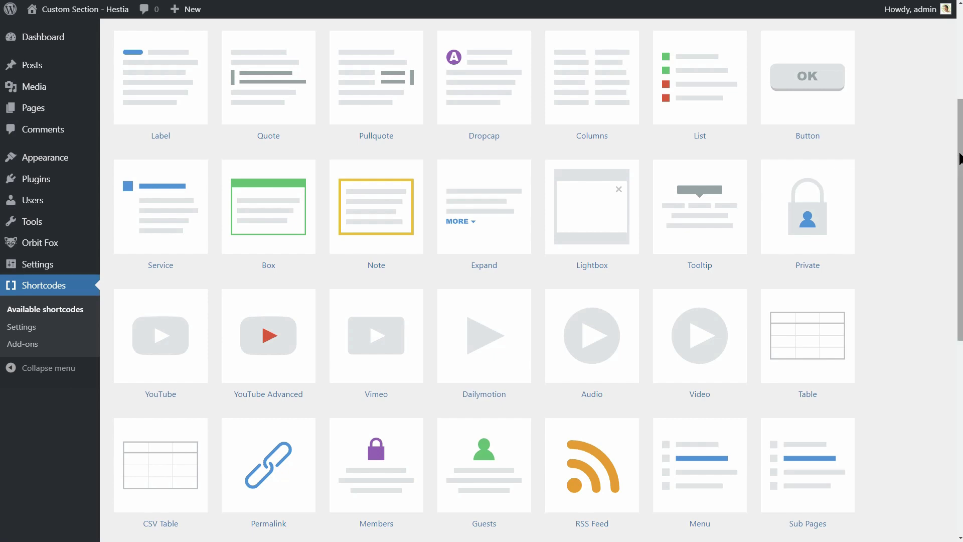
mouse_move(960, 158)
left_mouse_down()
mouse_move(958, 352)
mouse_move(958, 34)
left_mouse_up()
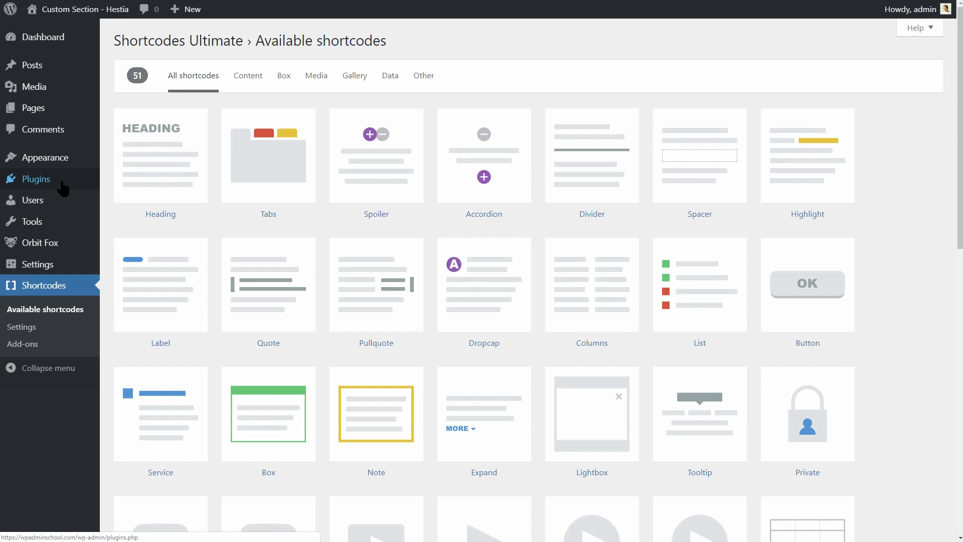
Load my-plugin.php of Hestia Custom Sections in the Plugin Editor and place the cursor on line 8
mouse_move(37, 179)
left_click(125, 184)
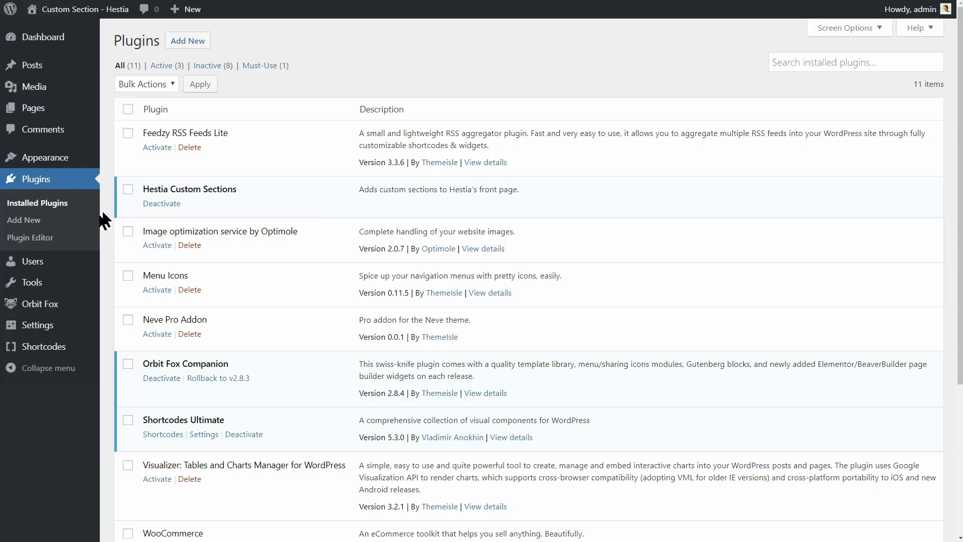
left_click(45, 237)
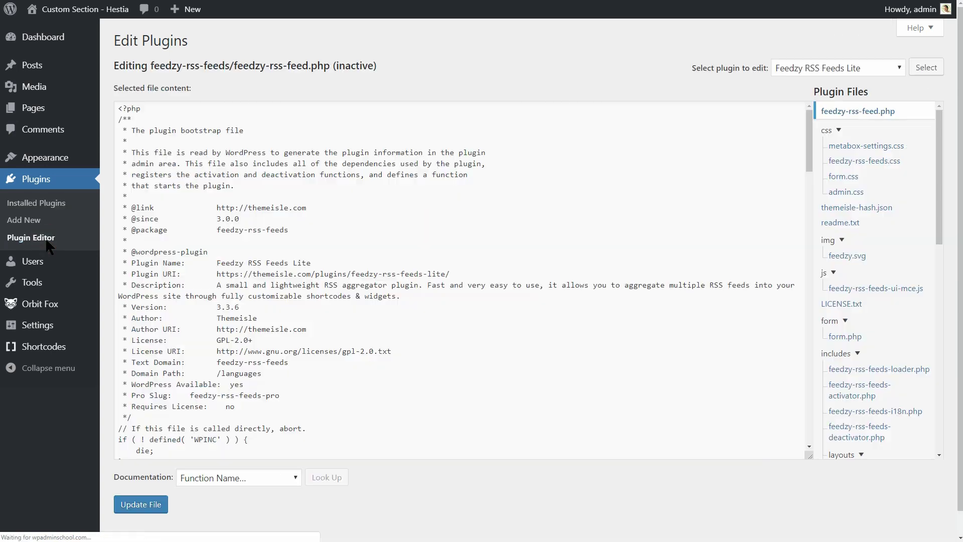
left_click(827, 66)
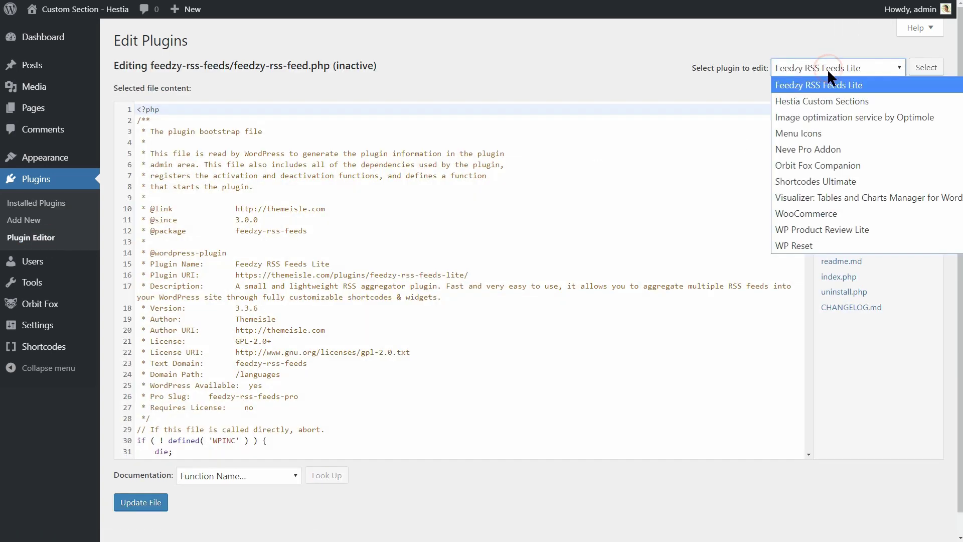
left_click(829, 101)
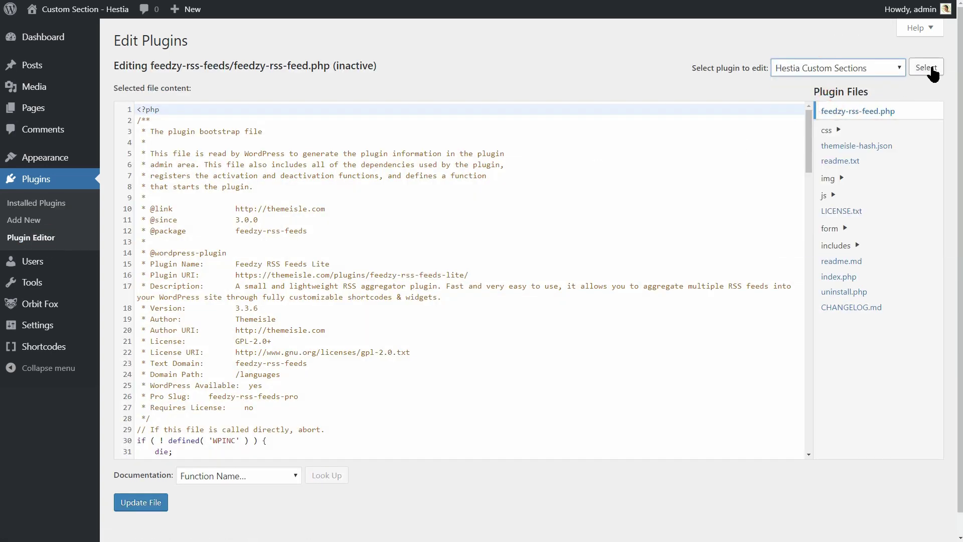
left_click(930, 69)
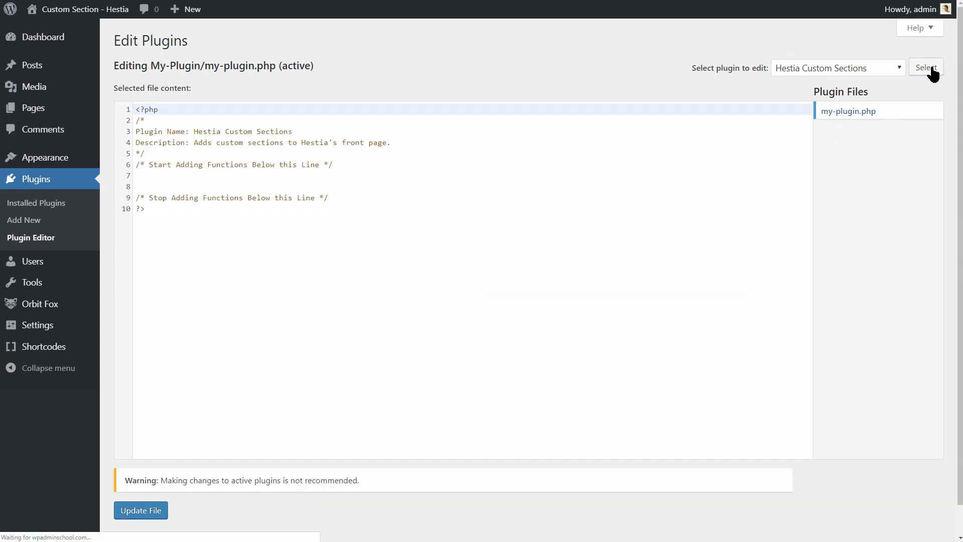
left_click(155, 186)
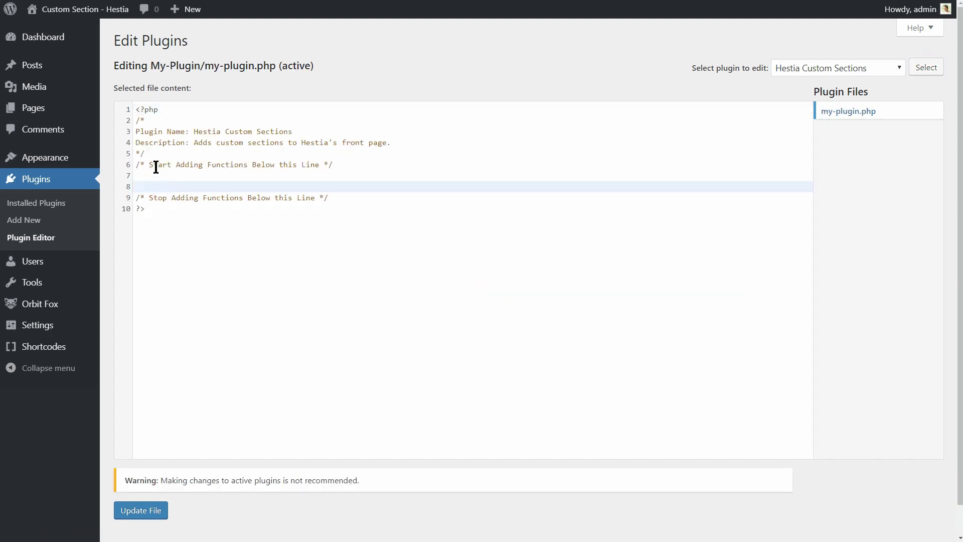
Copy the Step 3 new_section_1 function code with its add_action hook from the documentation
left_click(151, 176)
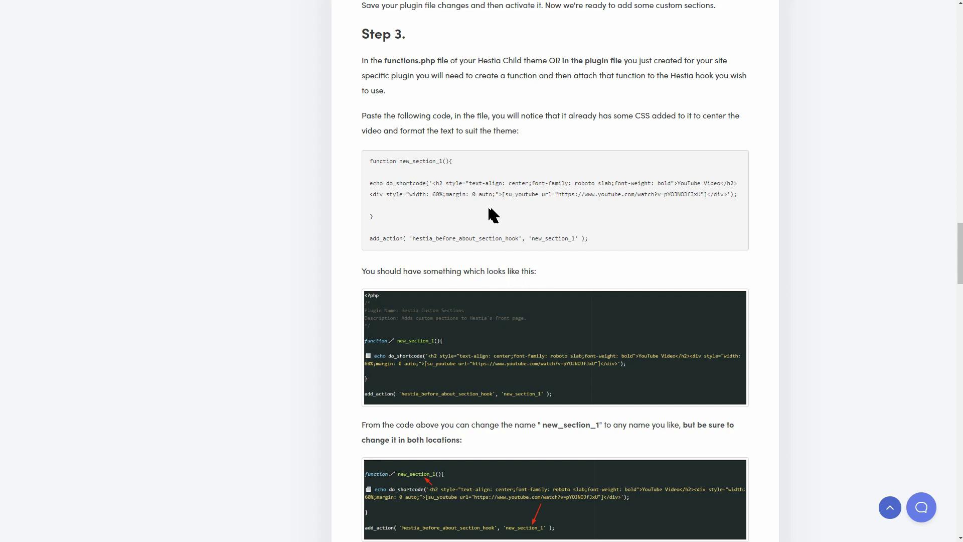
mouse_move(369, 161)
left_mouse_down()
mouse_move(520, 224)
mouse_move(592, 238)
left_mouse_up()
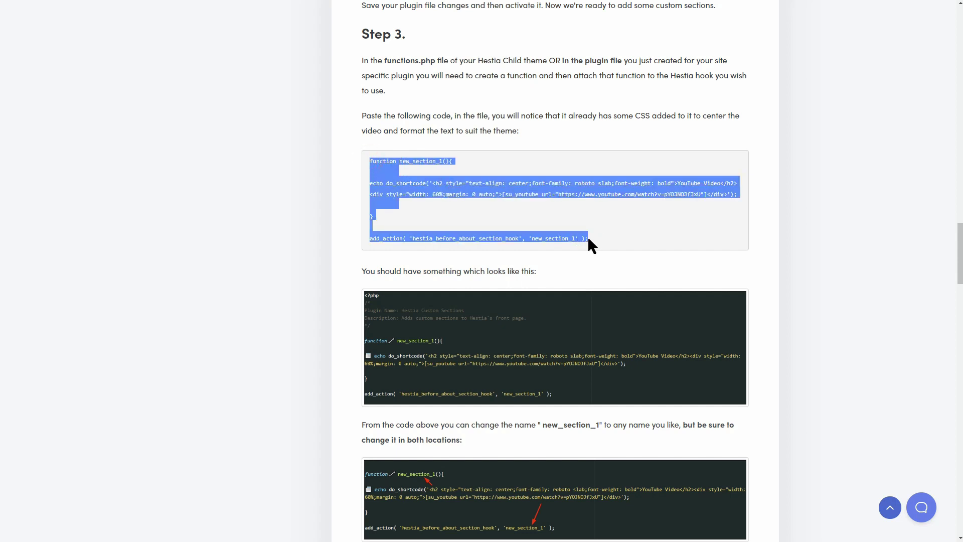
right_click(561, 190)
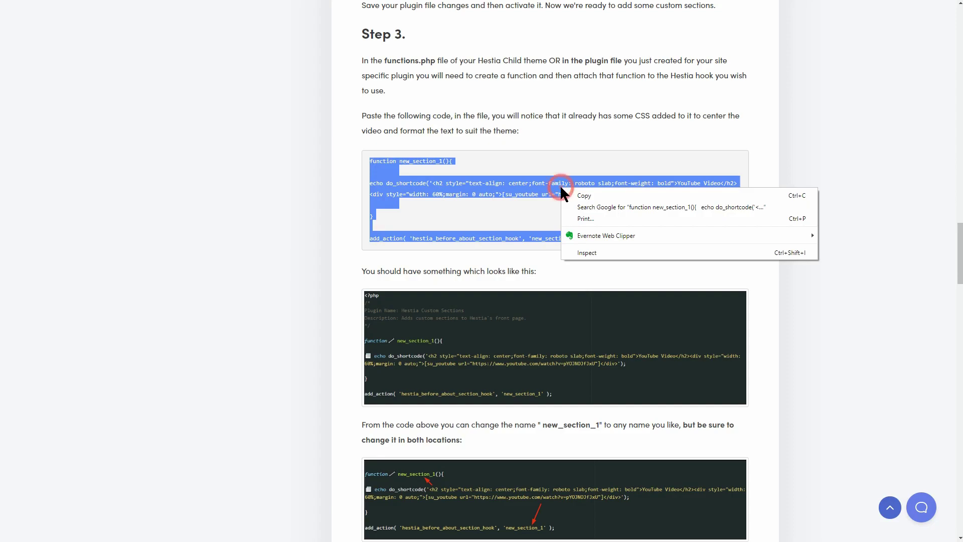
left_click(589, 195)
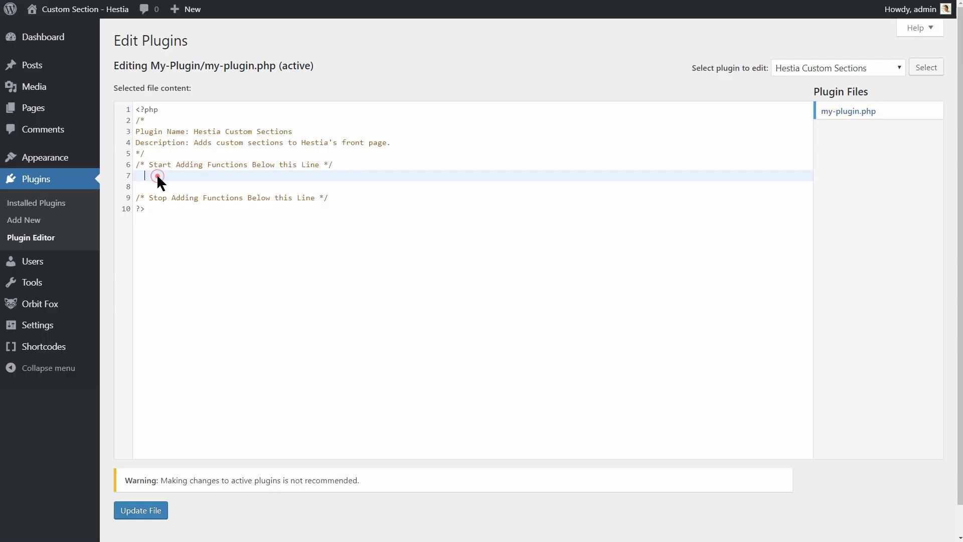
Paste the new_section_1 YouTube Video function and its add_action hook at line 7
right_click(157, 176)
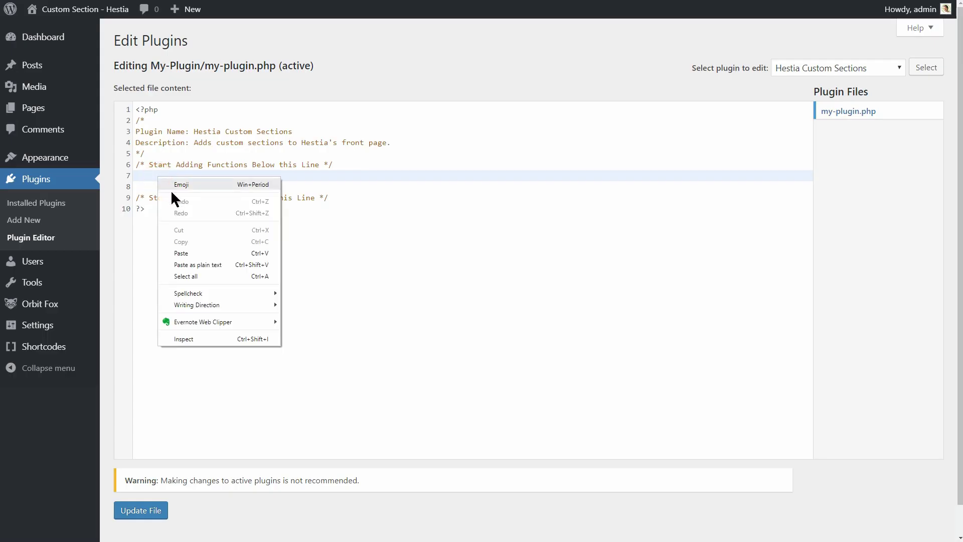
left_click(194, 248)
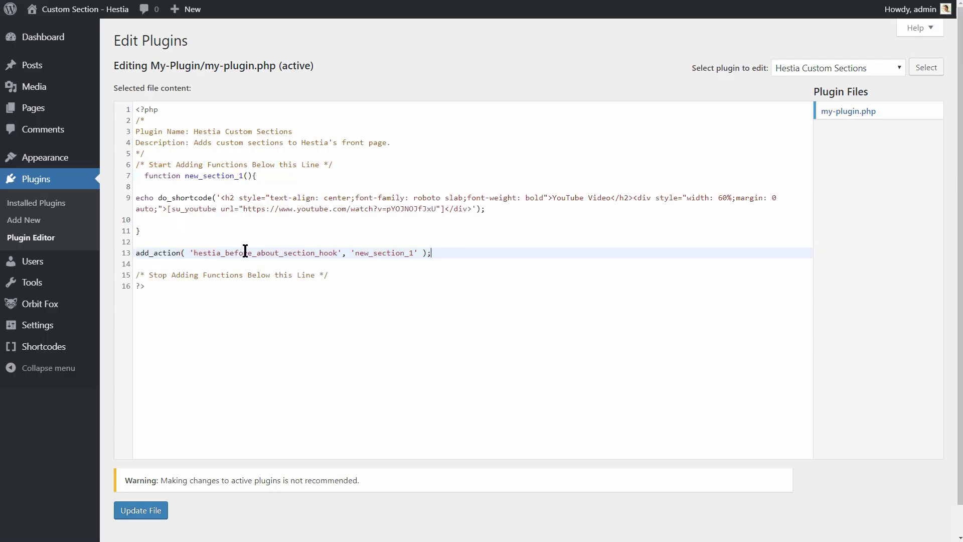
left_click(464, 263)
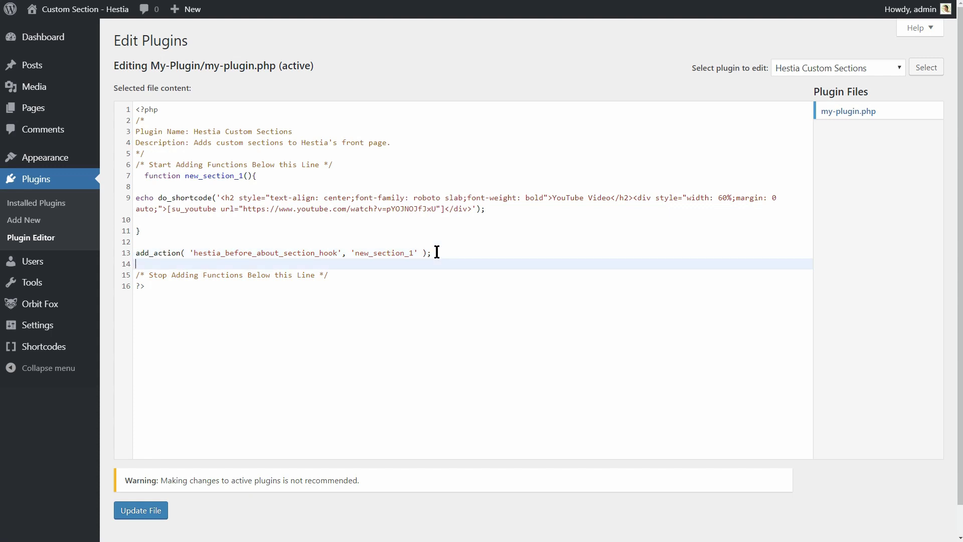
Check that new_section_1 matches in the function and add_action line, then save with Update File
left_click_drag(145, 176, 241, 178)
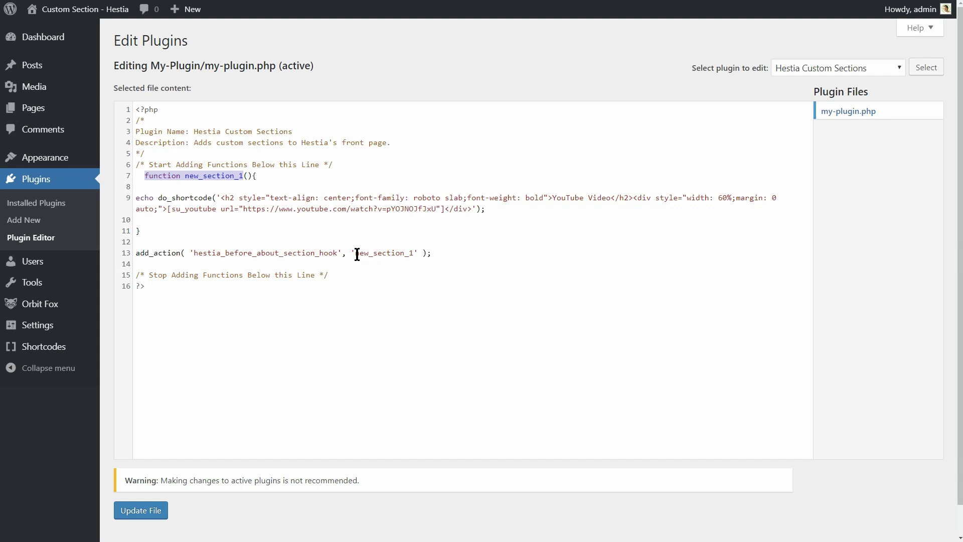
left_click_drag(355, 254, 414, 254)
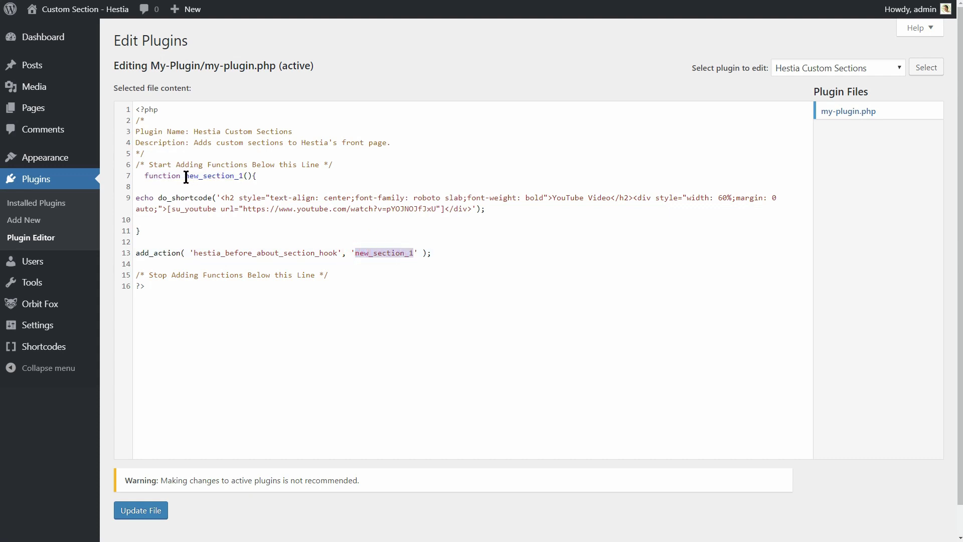
left_click_drag(186, 178, 241, 182)
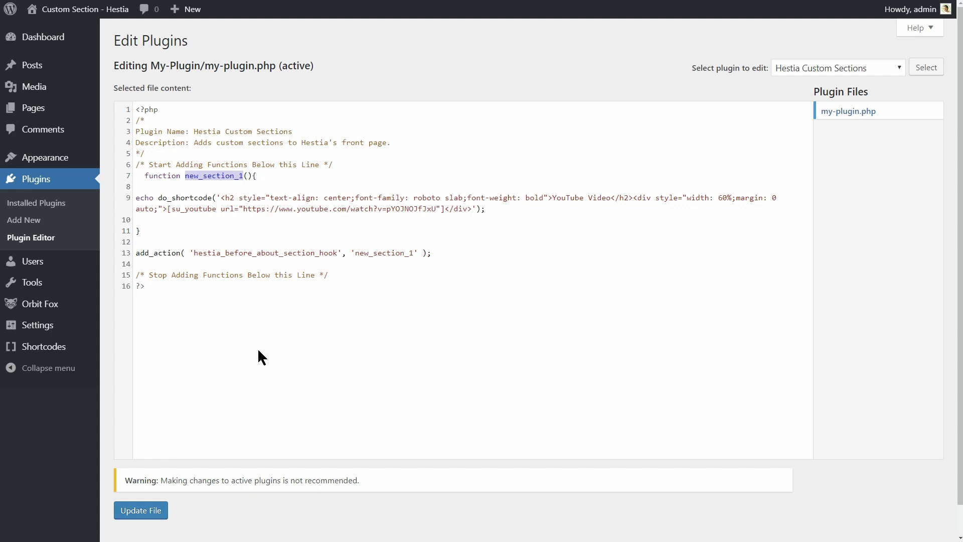
left_click(145, 512)
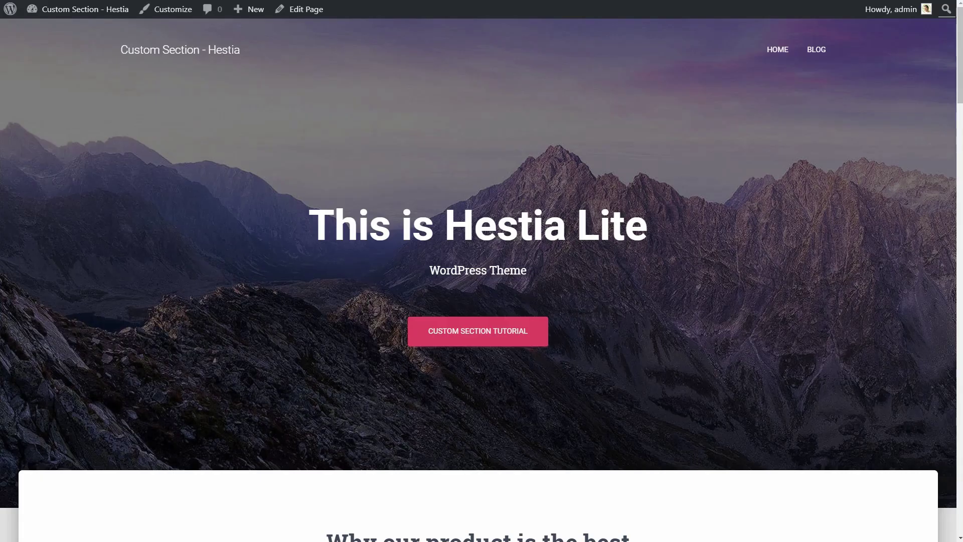
left_click_drag(960, 60, 958, 217)
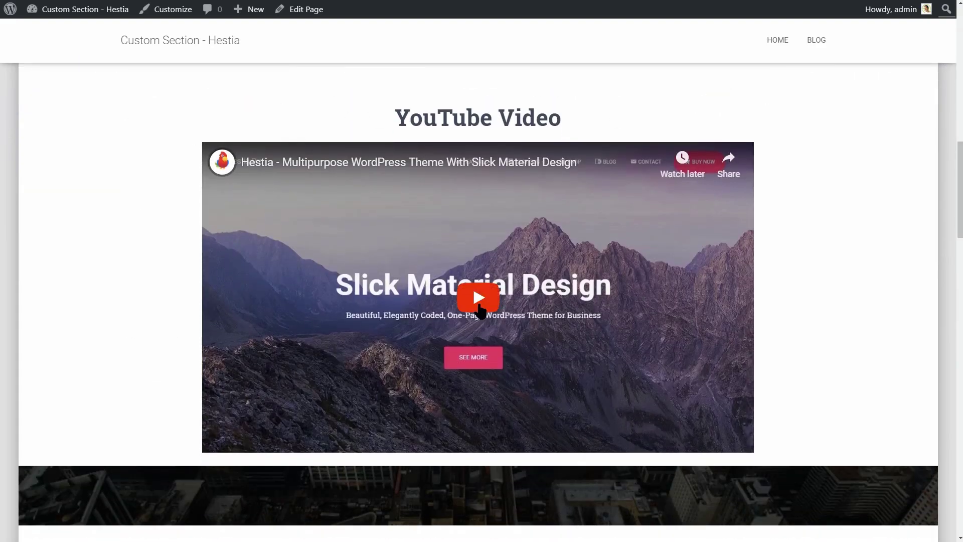
Play the front-page YouTube Video section, then review the video URL and About section hook name in the code
left_click(479, 300)
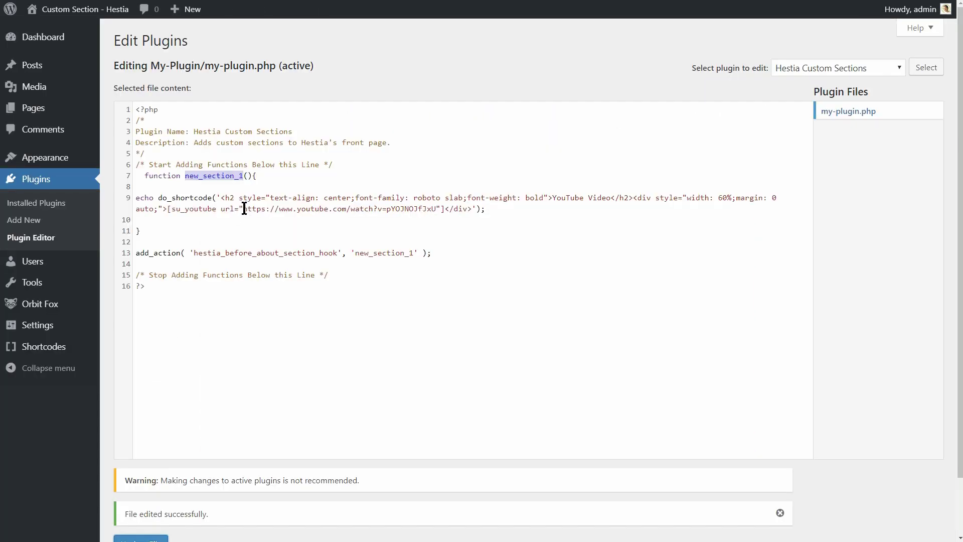
left_click_drag(245, 208, 437, 216)
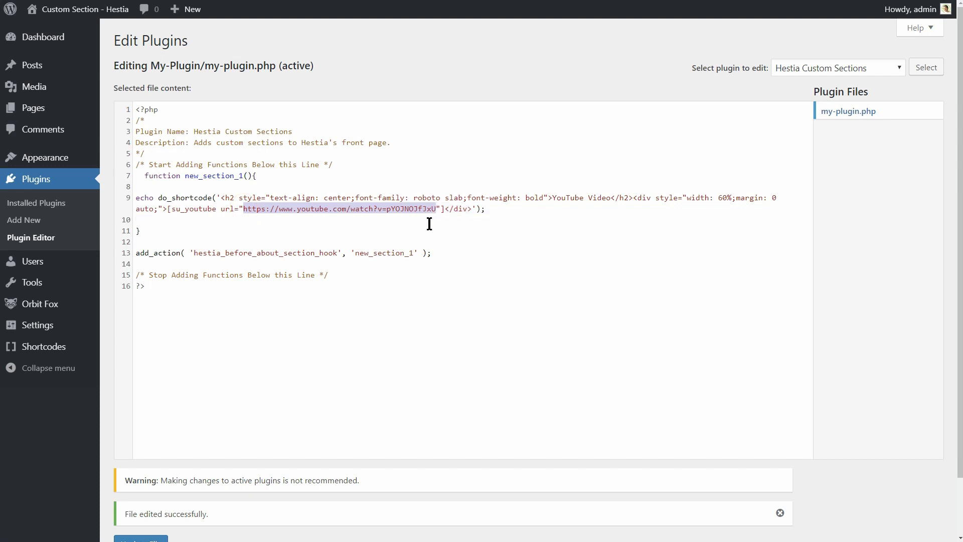
left_click_drag(195, 251, 338, 253)
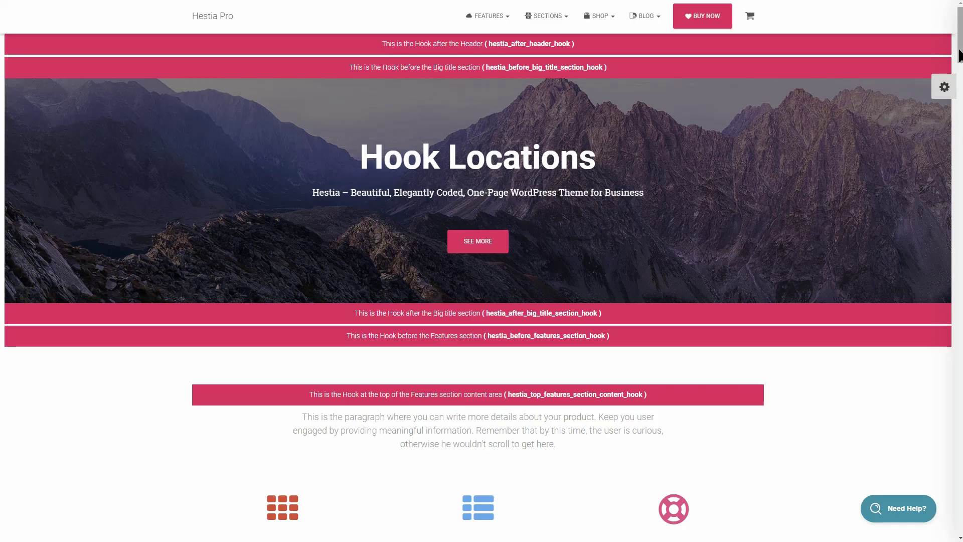
scroll(961, 54, "down", 5)
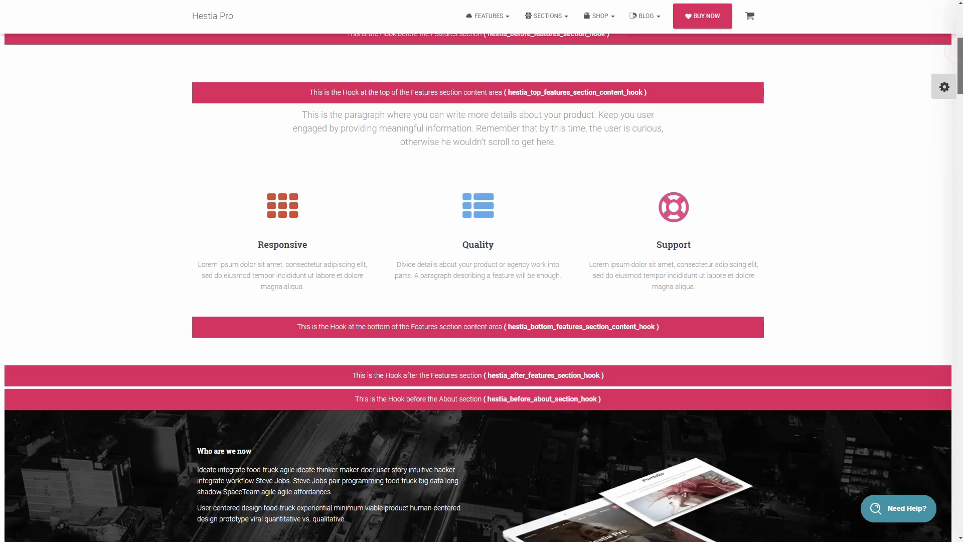
scroll(961, 54, "down", 5)
scroll(961, 54, "down", 3)
scroll(482, 286, "up", 5)
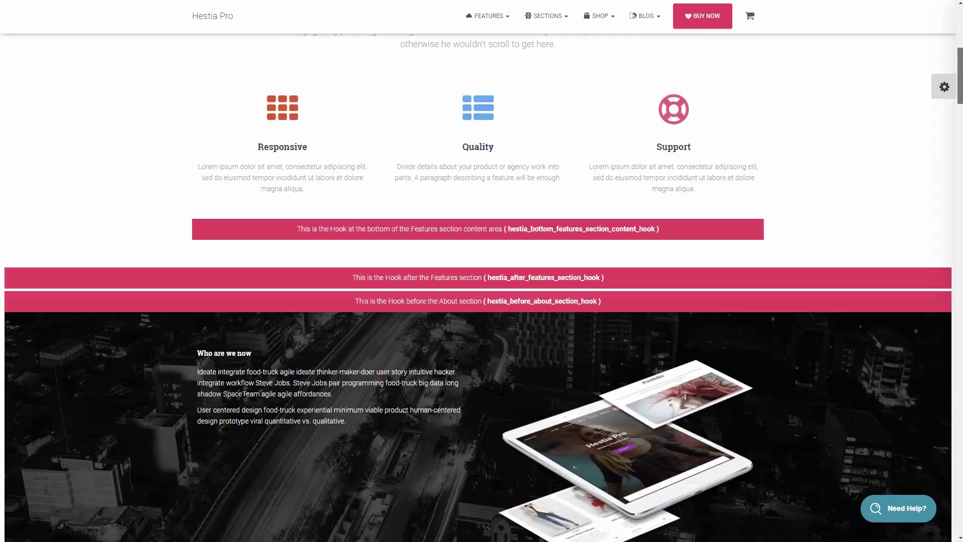
scroll(482, 287, "up", 5)
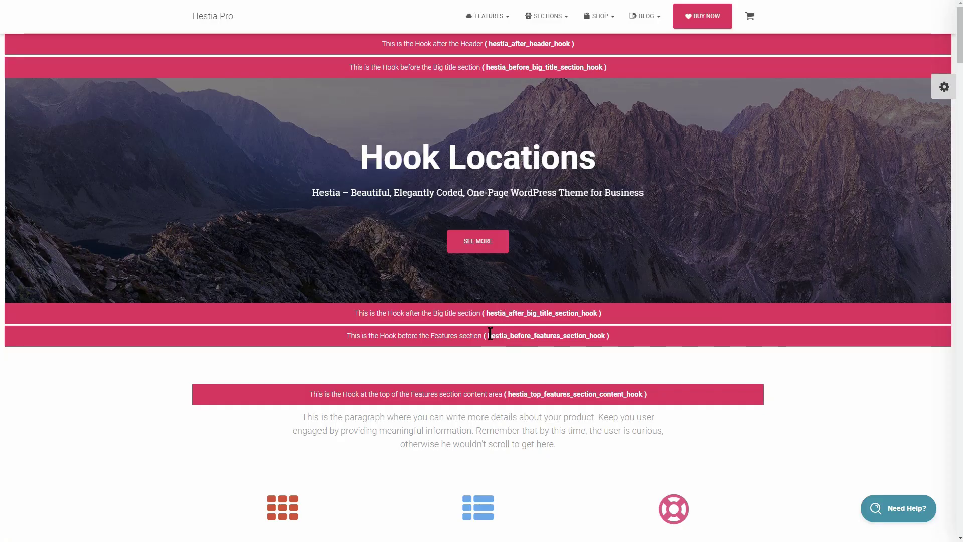
Hook new_section_1 to hestia_before_features_section_hook copied from the reference page and update the plugin file
left_click_drag(488, 335, 592, 348)
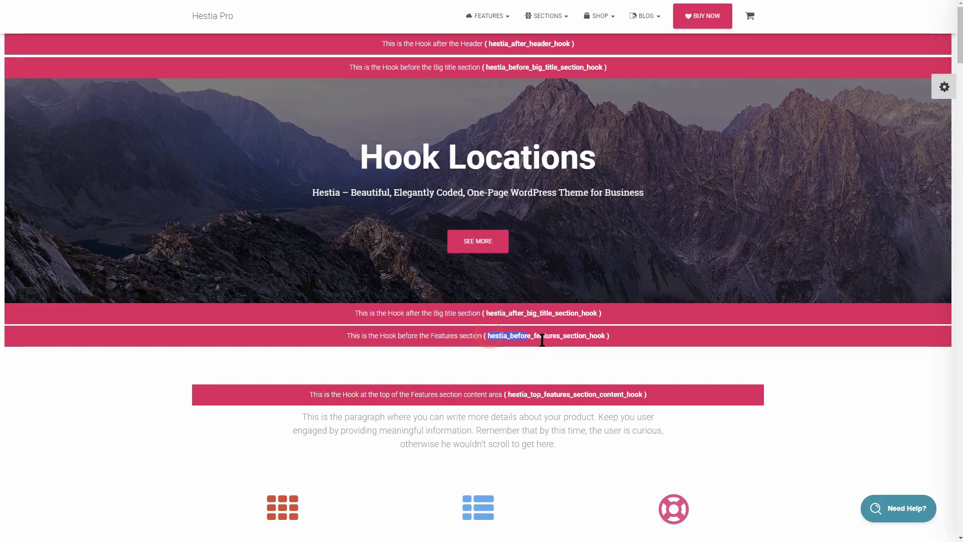
right_click(590, 338)
left_click(606, 345)
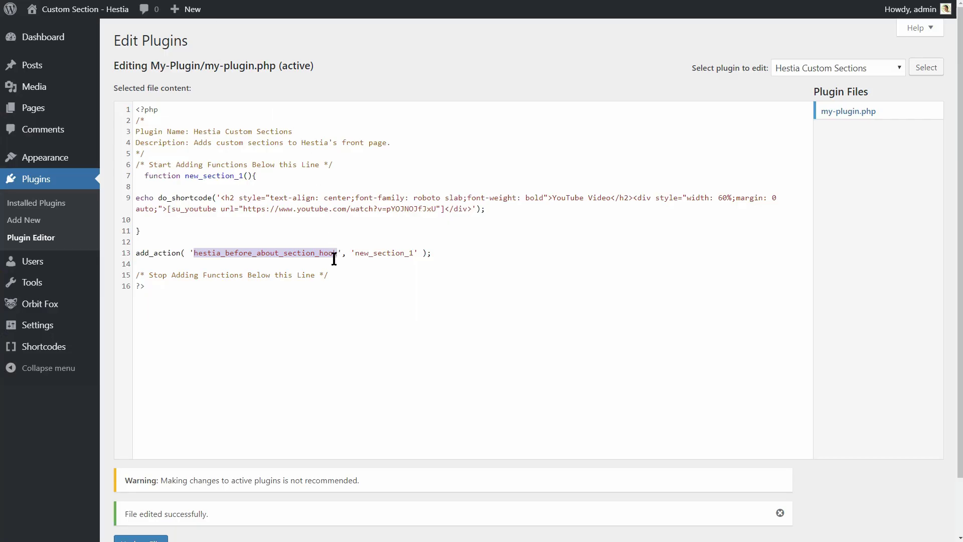
key("ctrl+v")
left_click(143, 512)
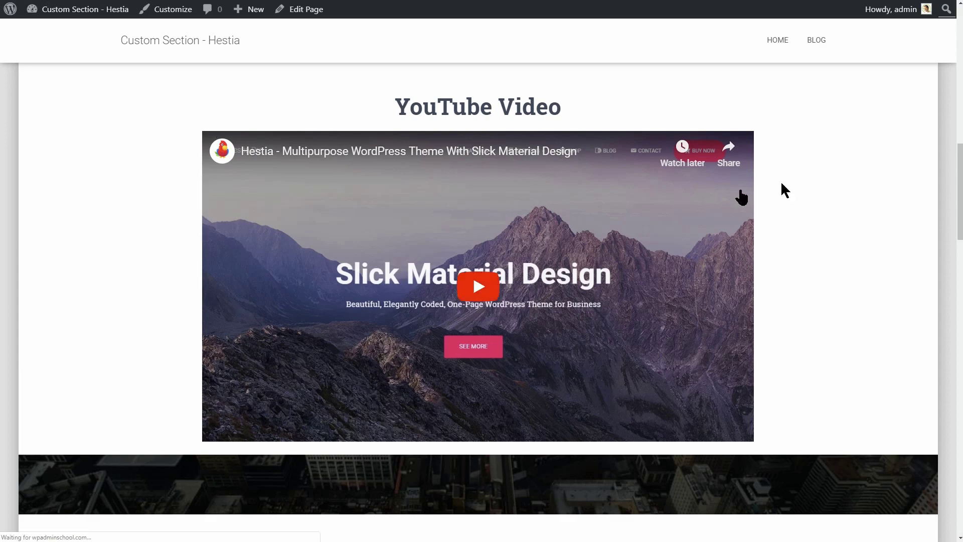
scroll(865, 184, "down", 5)
left_click_drag(958, 186, 960, 49)
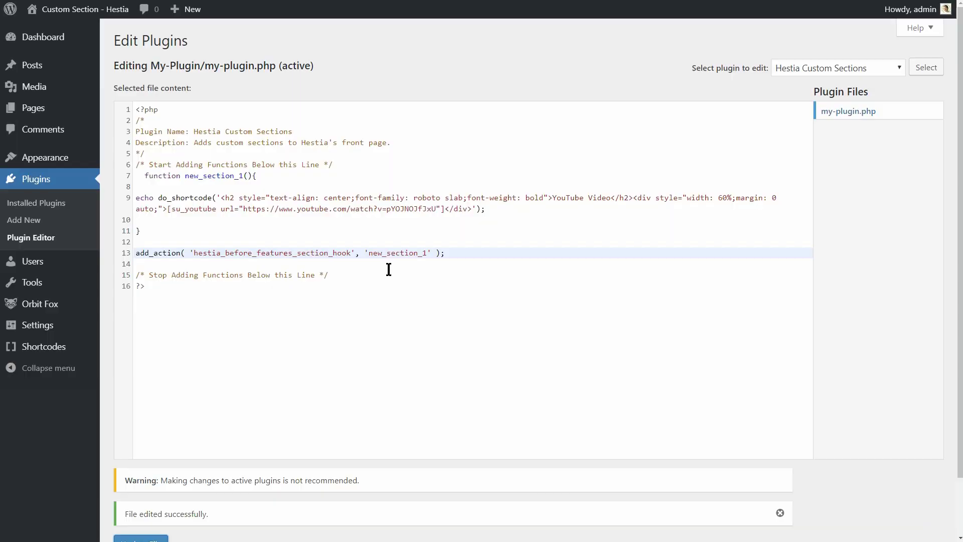
Duplicate the video function block below line 13 and rename the copy new_section_2
left_click(454, 257)
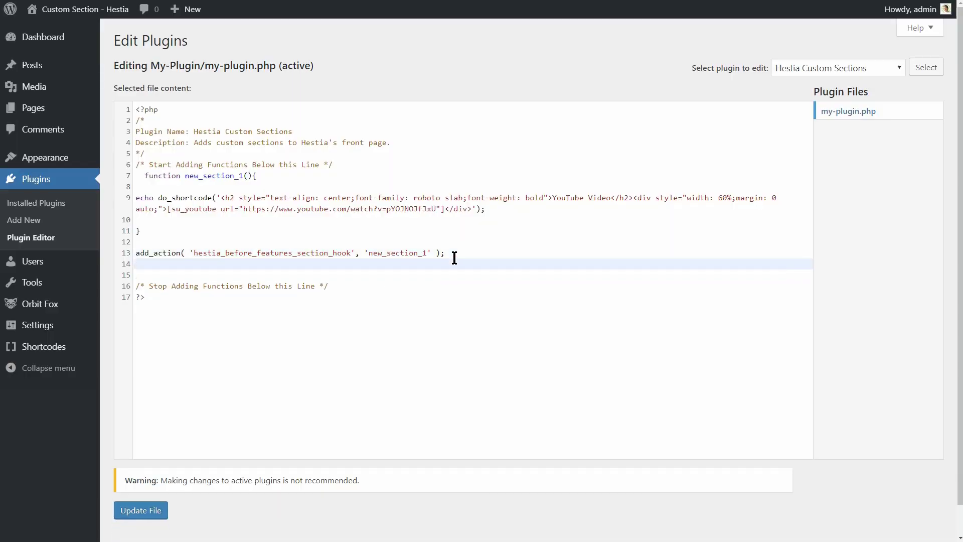
left_click_drag(145, 175, 450, 259)
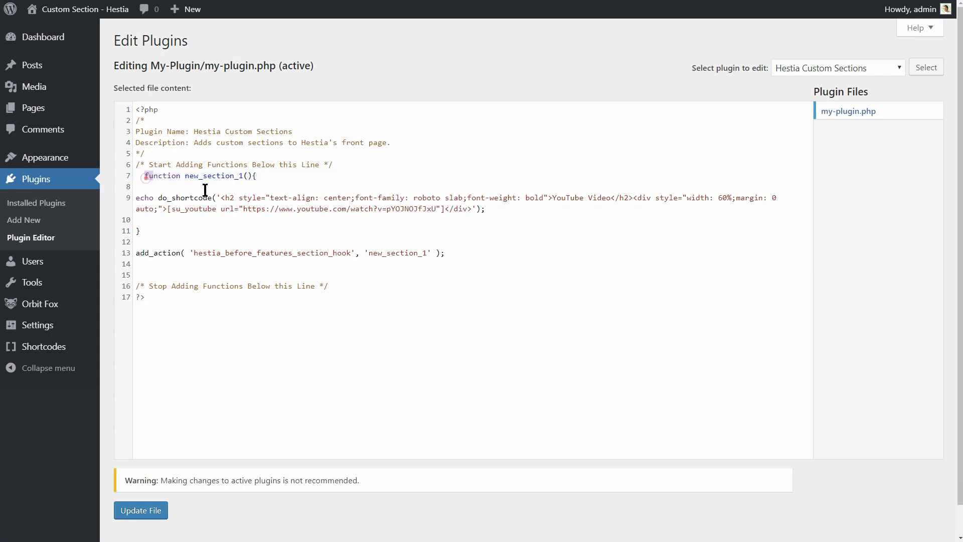
left_click(450, 254)
key("Return")
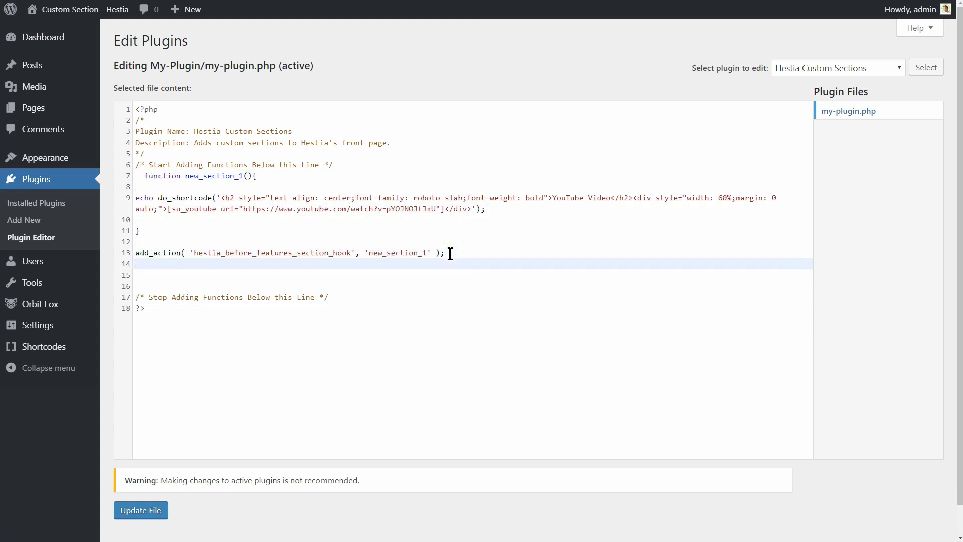
key("ctrl+v")
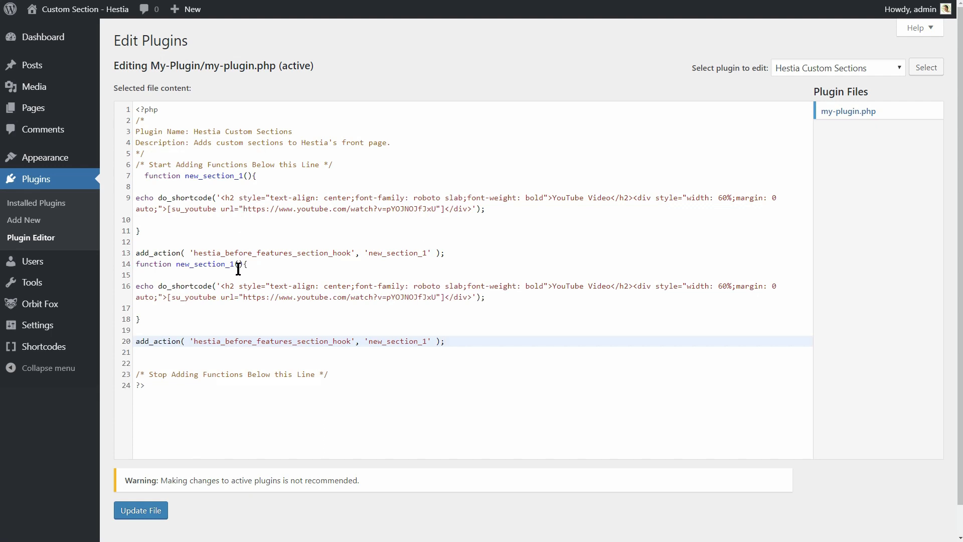
left_click(234, 264)
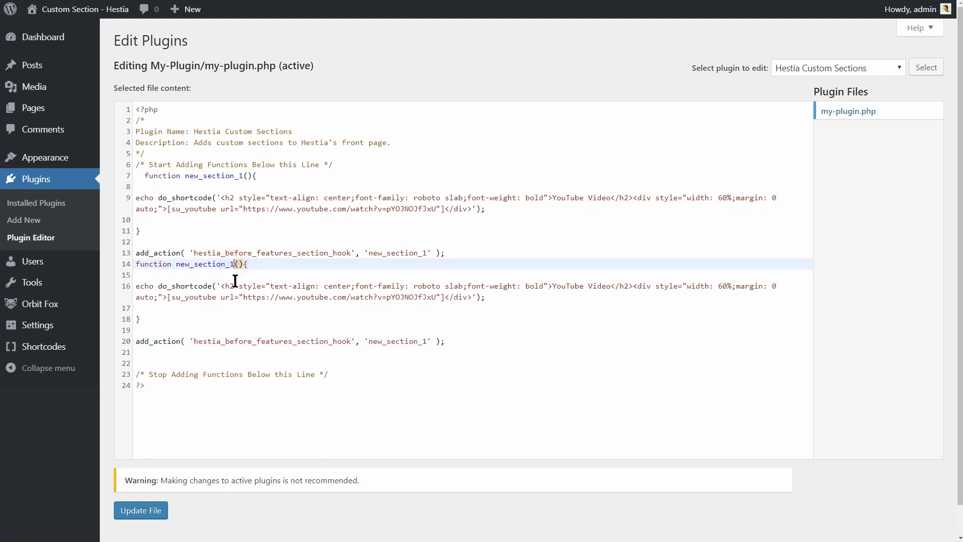
key("BackSpace")
type("2")
Hook new_section_2 to hestia_before_testimonials_section_hook on line 20 and update the plugin file
left_click(426, 344)
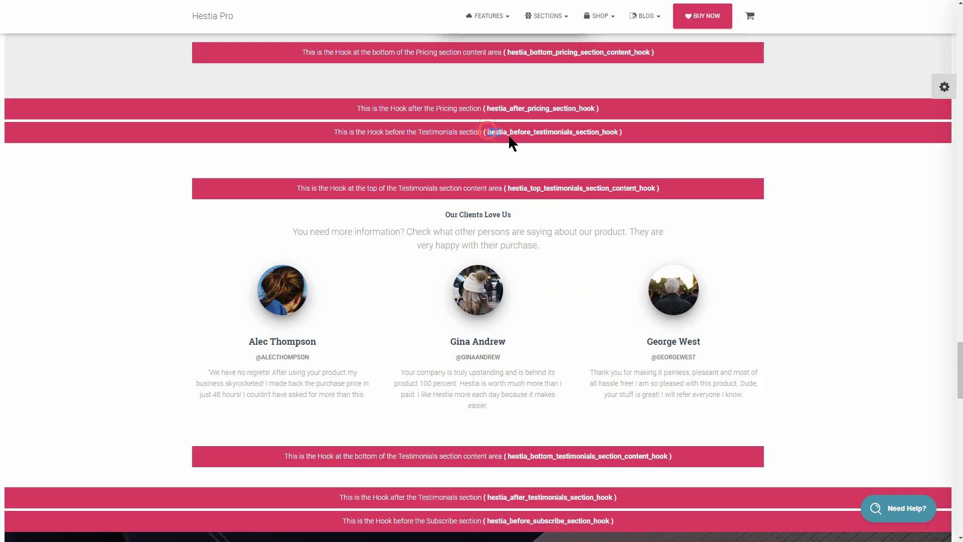
left_click_drag(488, 132, 575, 138)
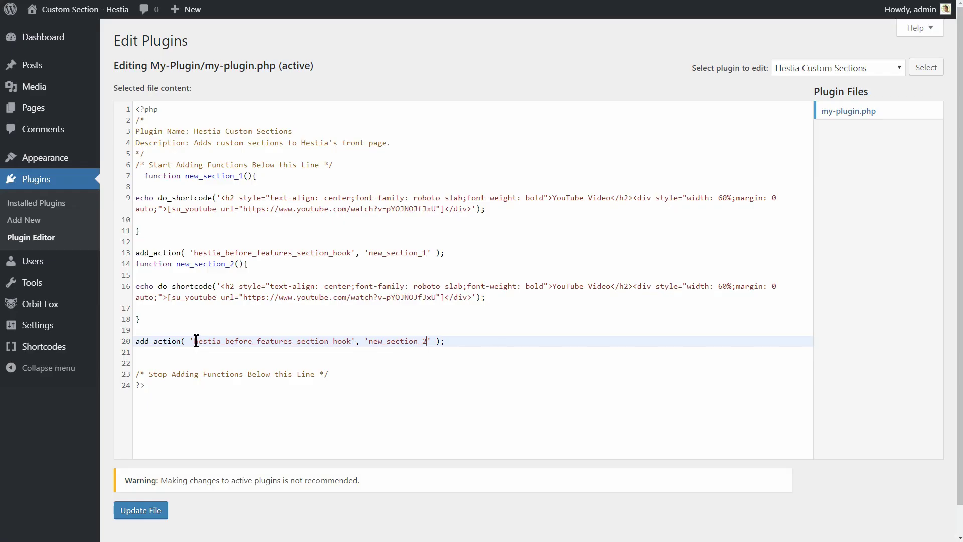
left_click_drag(194, 341, 347, 346)
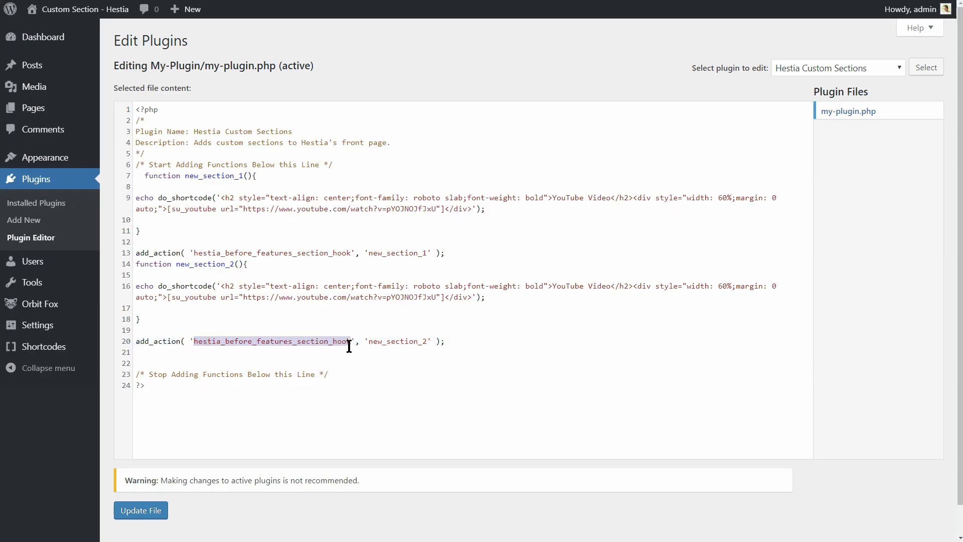
key("ctrl+v")
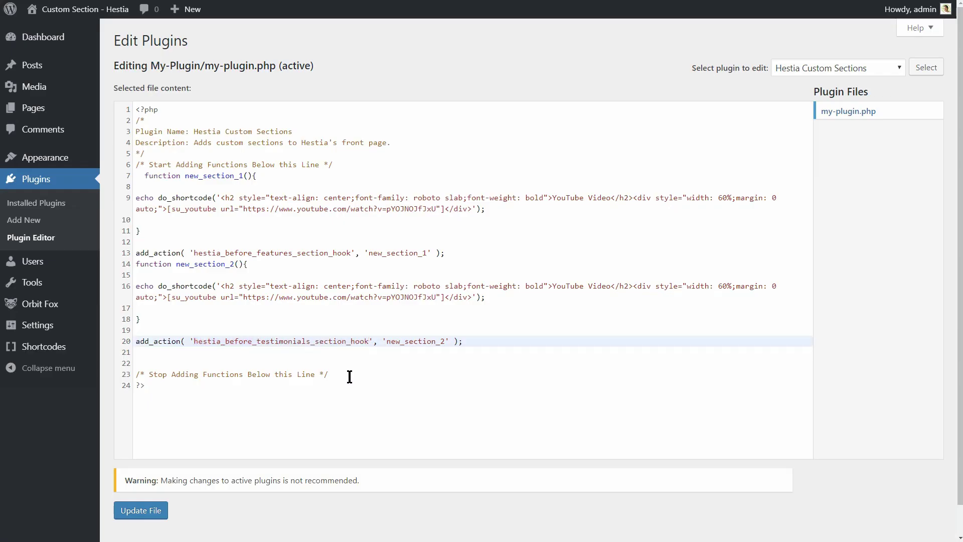
left_click(140, 511)
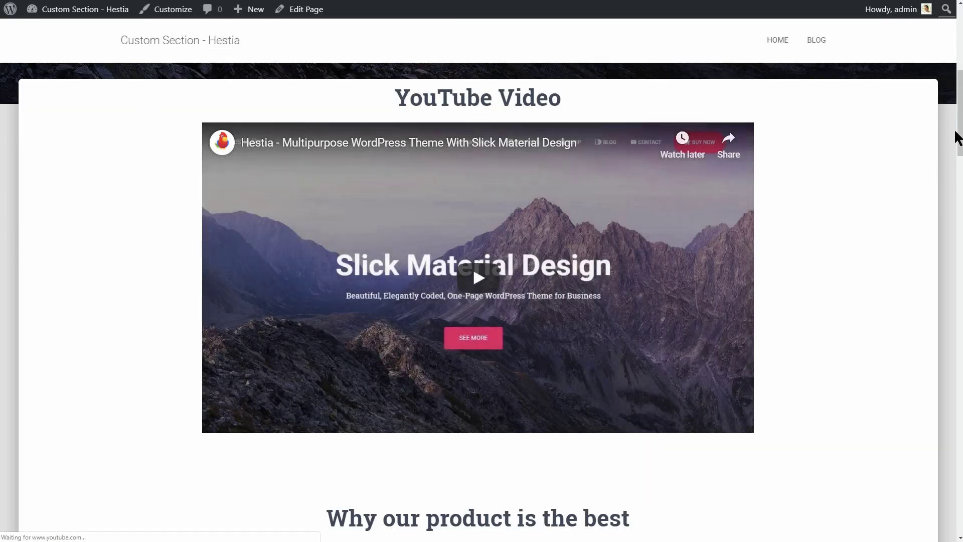
left_click_drag(956, 136, 958, 275)
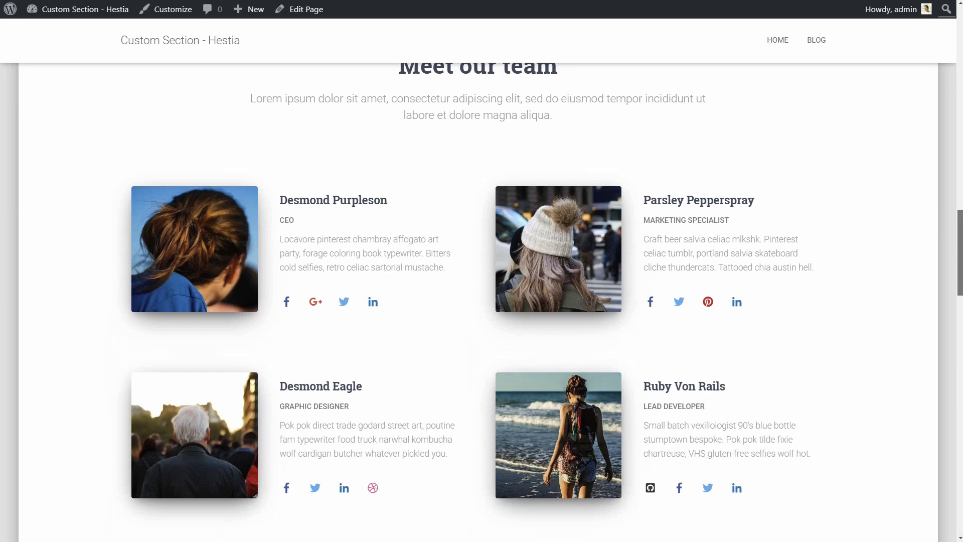
scroll(482, 301, "down", 10)
scroll(482, 302, "down", 3)
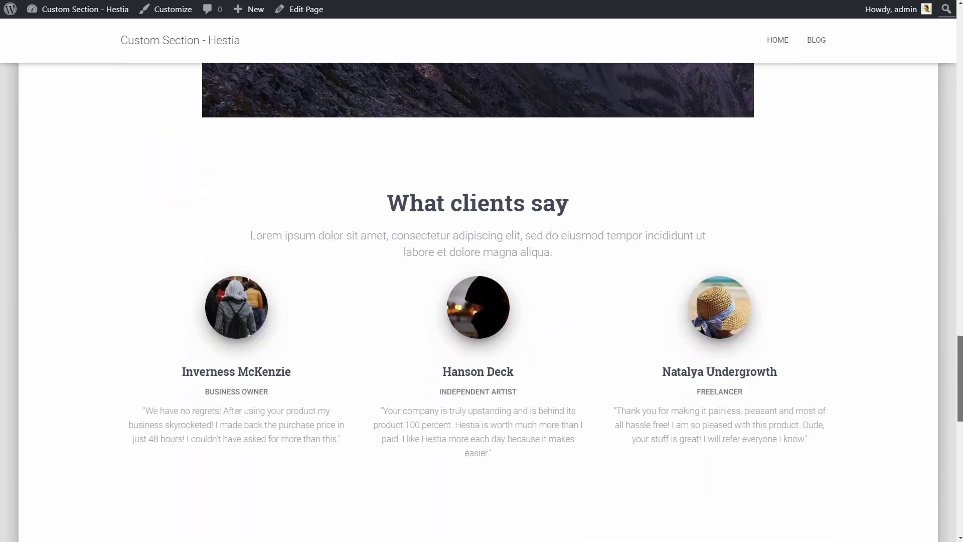
scroll(482, 301, "down", 3)
scroll(482, 301, "up", 3)
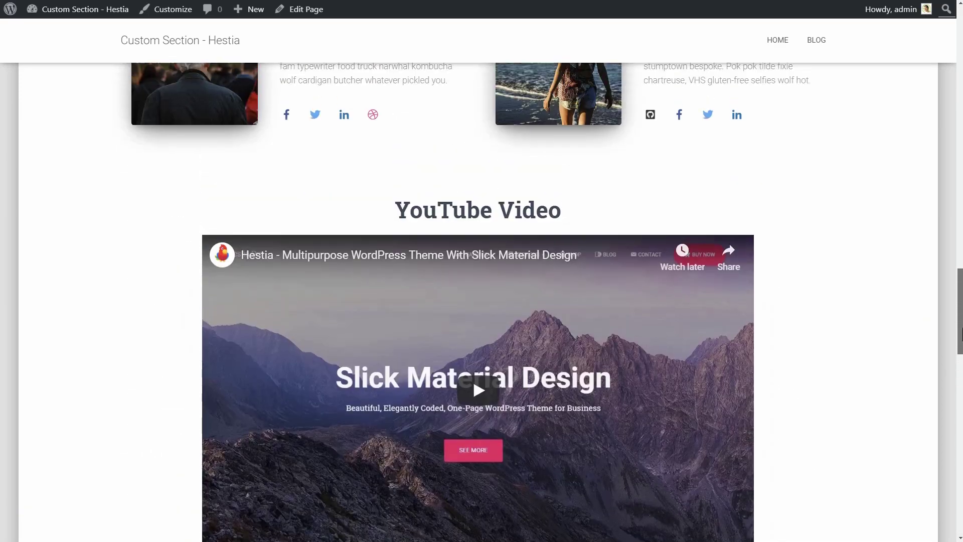
scroll(482, 301, "down", 1)
scroll(482, 302, "down", 1)
scroll(482, 302, "up", 1)
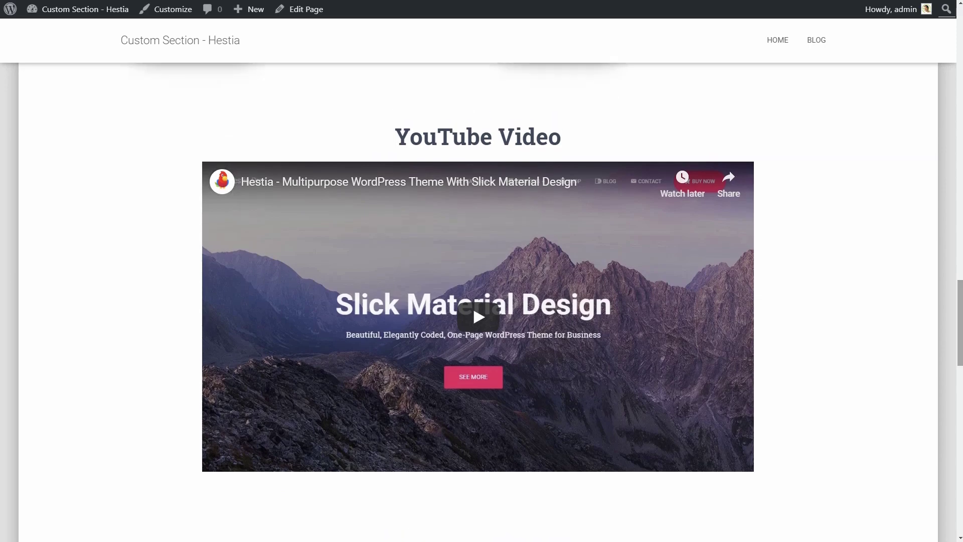
scroll(662, 287, "down", 1)
scroll(662, 287, "down", 4)
scroll(662, 287, "down", 1)
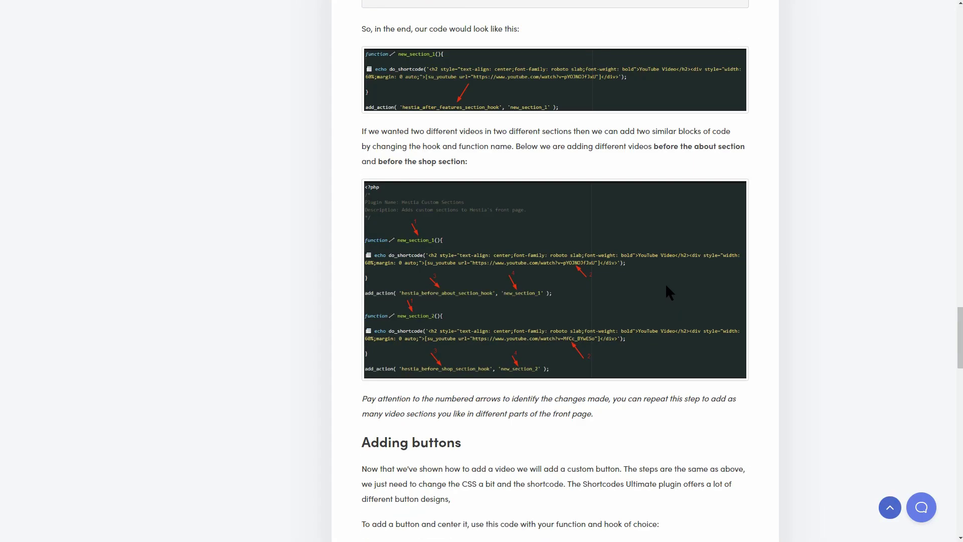
scroll(666, 283, "down", 3)
Copy the Click me button code from the article into a new line 10 under the first video line
left_click_drag(502, 309, 370, 304)
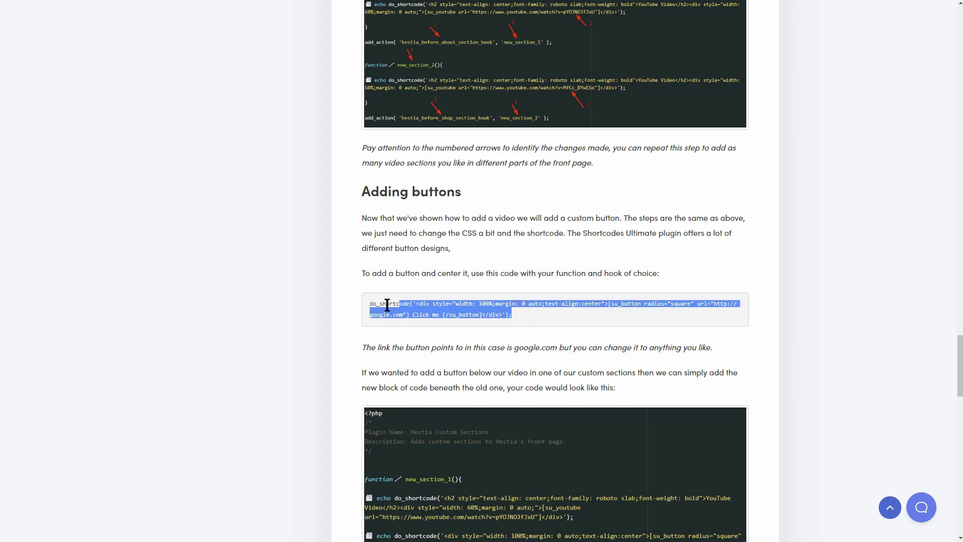
right_click(405, 308)
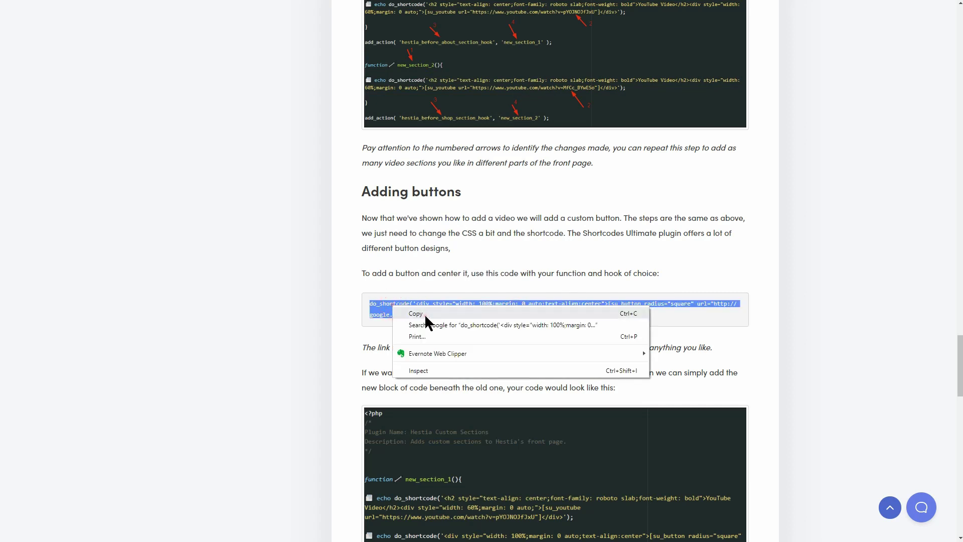
left_click(425, 314)
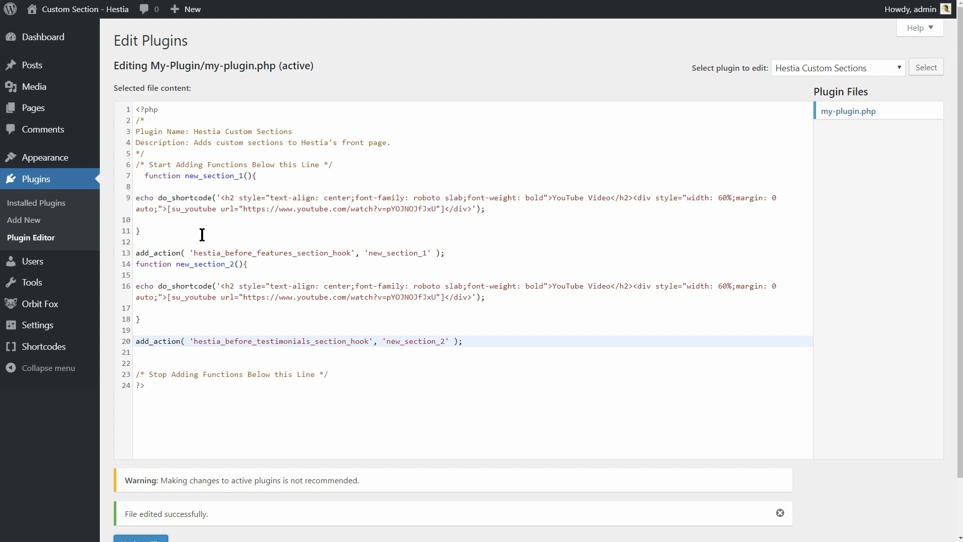
left_click(485, 210)
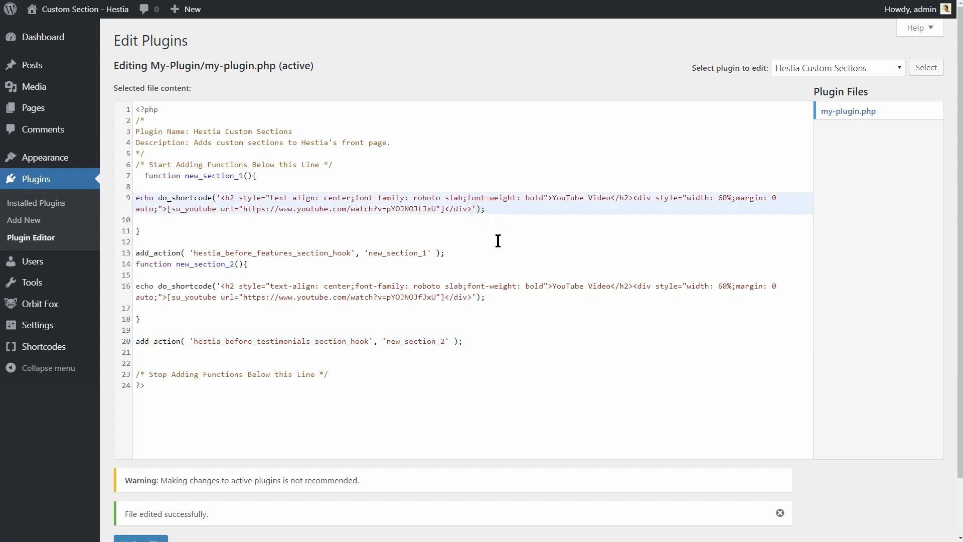
key("Return")
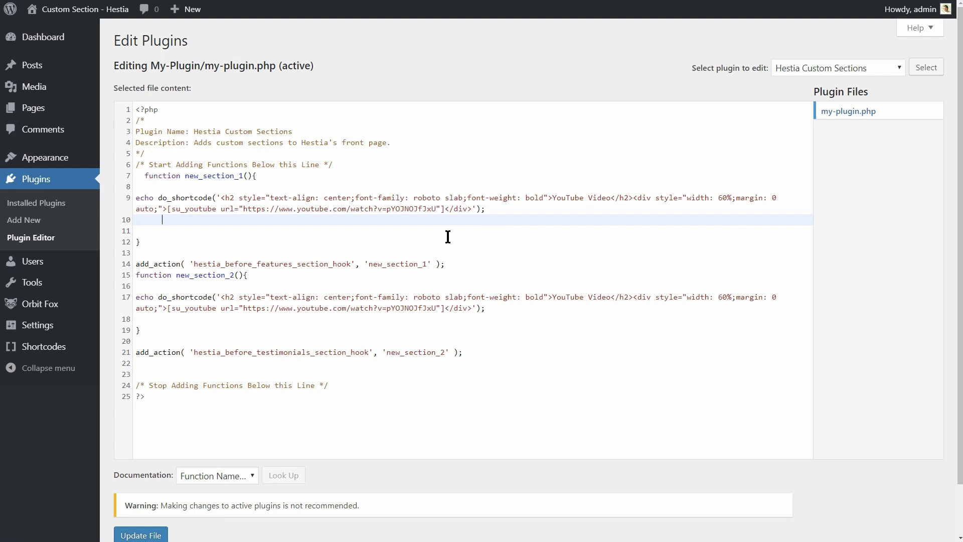
right_click(177, 220)
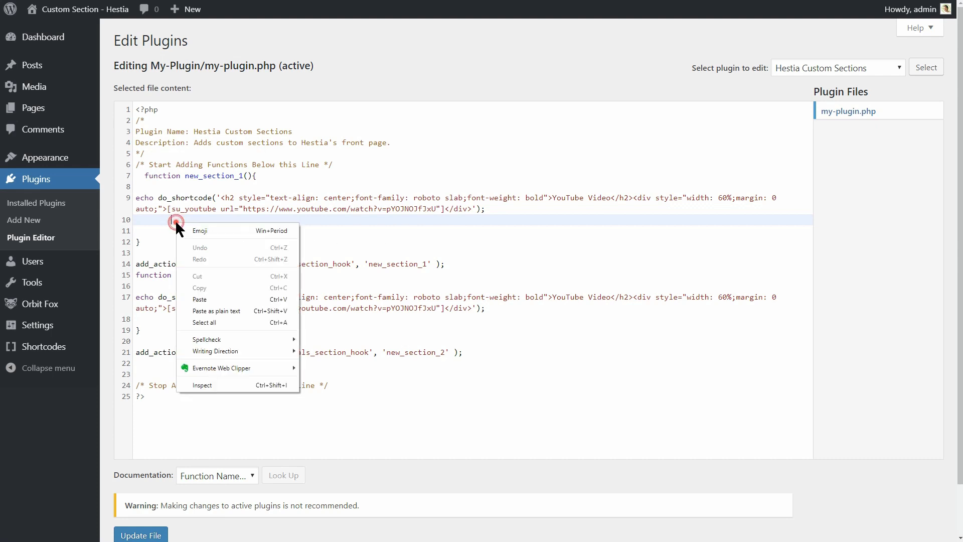
left_click(215, 300)
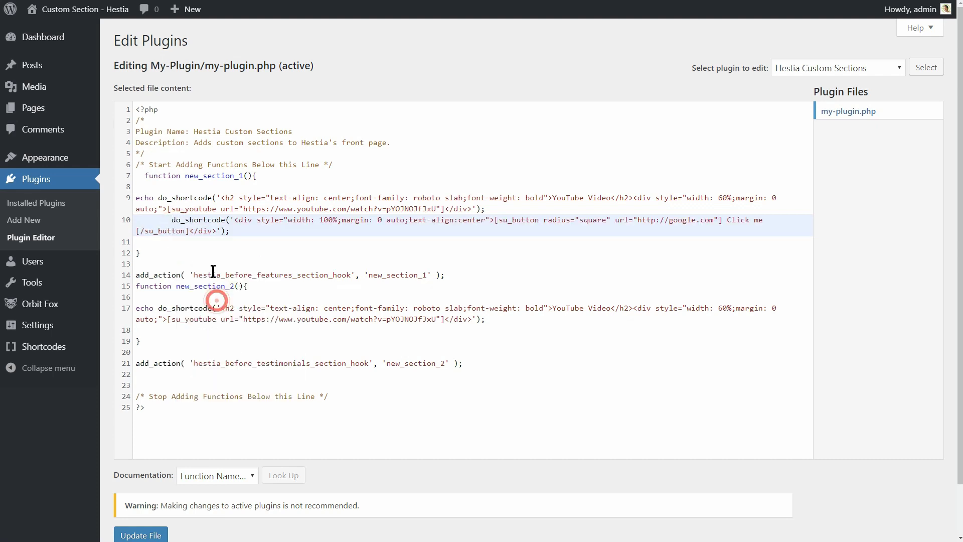
left_click(172, 220)
type("echo")
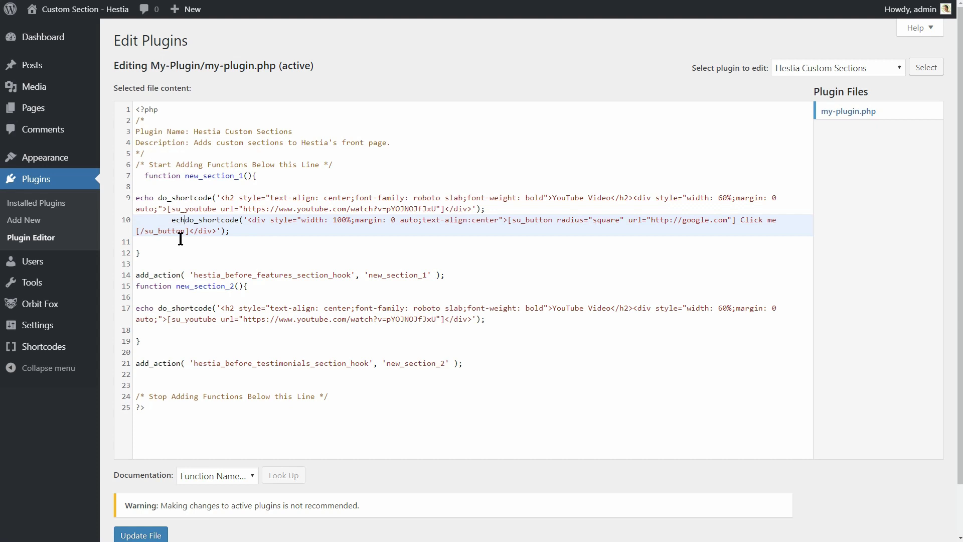
Copy the button line 10 and paste it after line 17 in the second section
triple_click(219, 226)
right_click(219, 226)
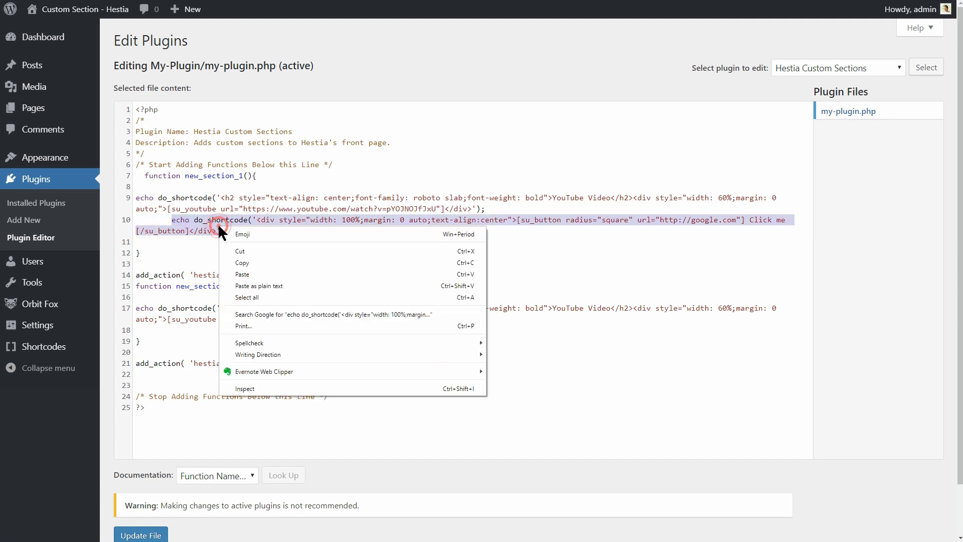
left_click(259, 261)
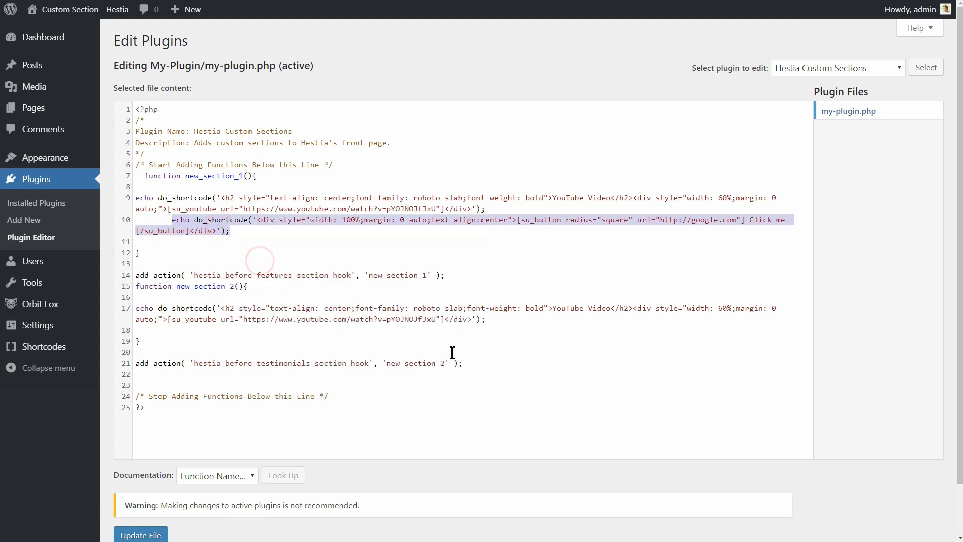
left_click(490, 322)
key("Return")
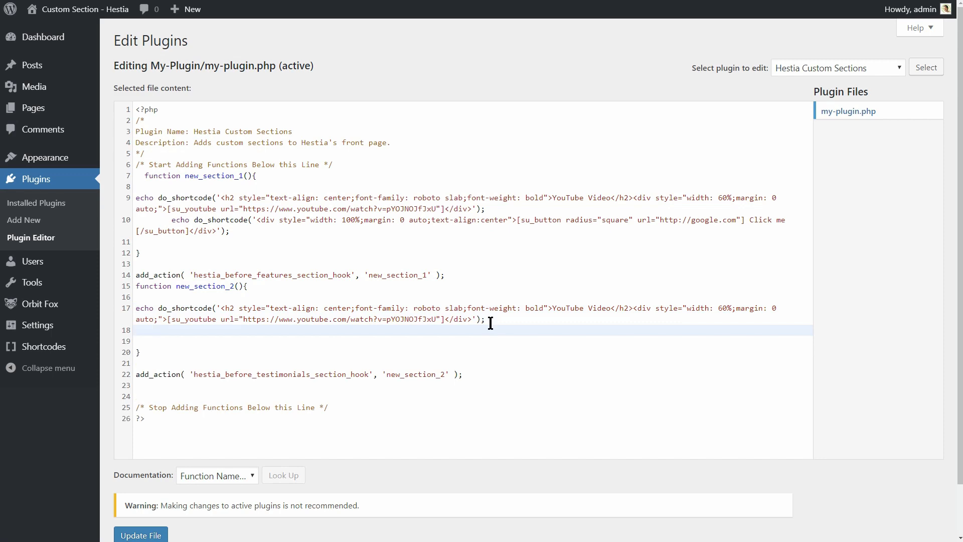
key("ctrl+v")
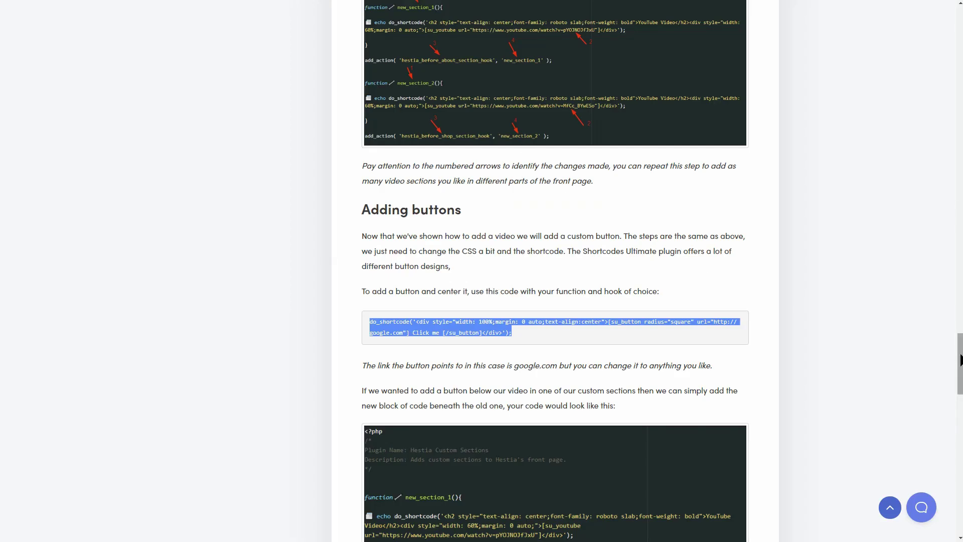
left_click_drag(960, 373, 961, 461)
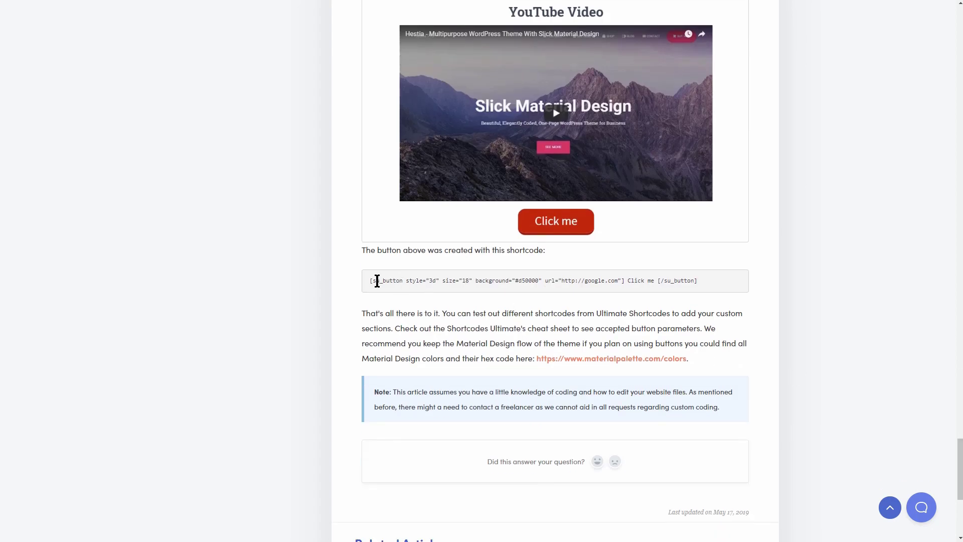
Replace the su_button shortcode on line 10 with the red 3D size-18 shortcode and update the plugin file
left_click_drag(371, 281, 702, 281)
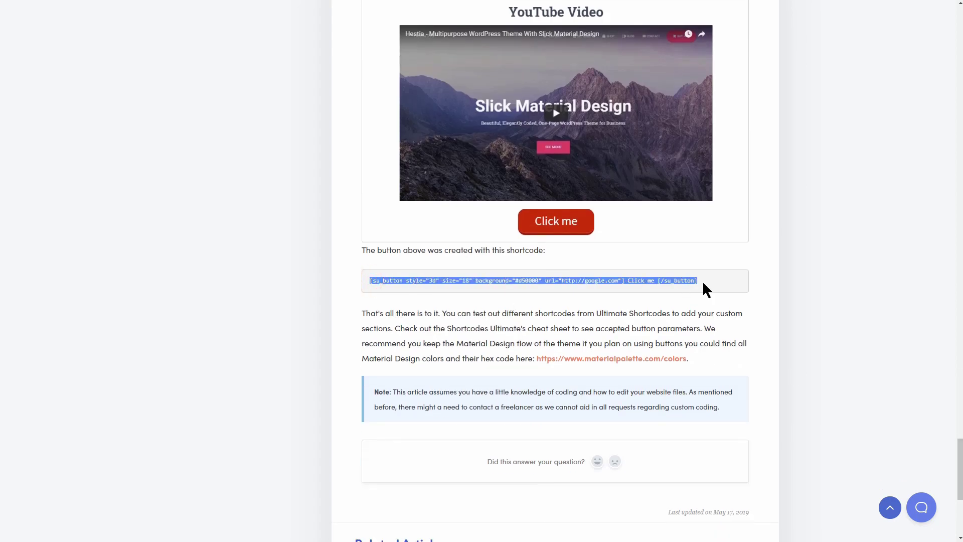
right_click(632, 282)
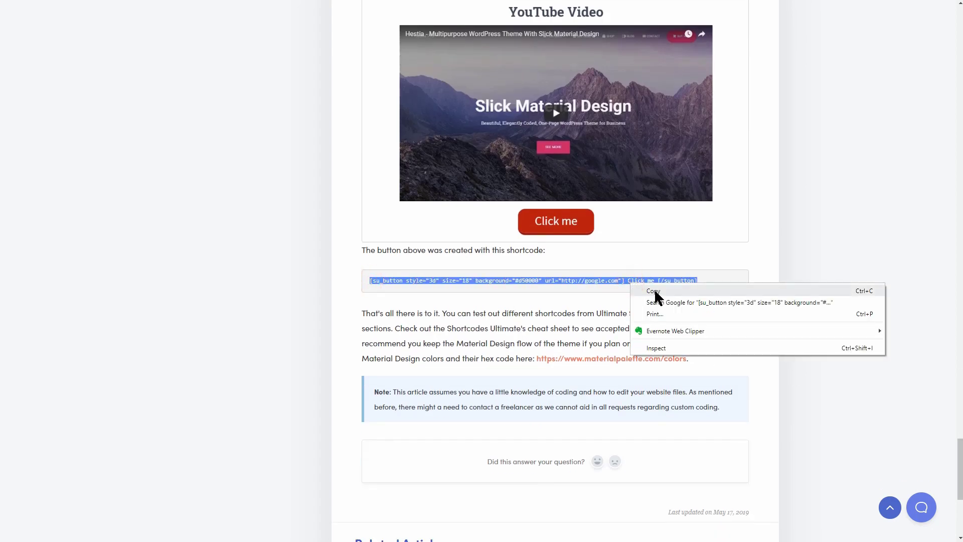
left_click(654, 291)
mouse_move(516, 220)
left_mouse_down()
mouse_move(190, 239)
mouse_move(190, 231)
left_mouse_up()
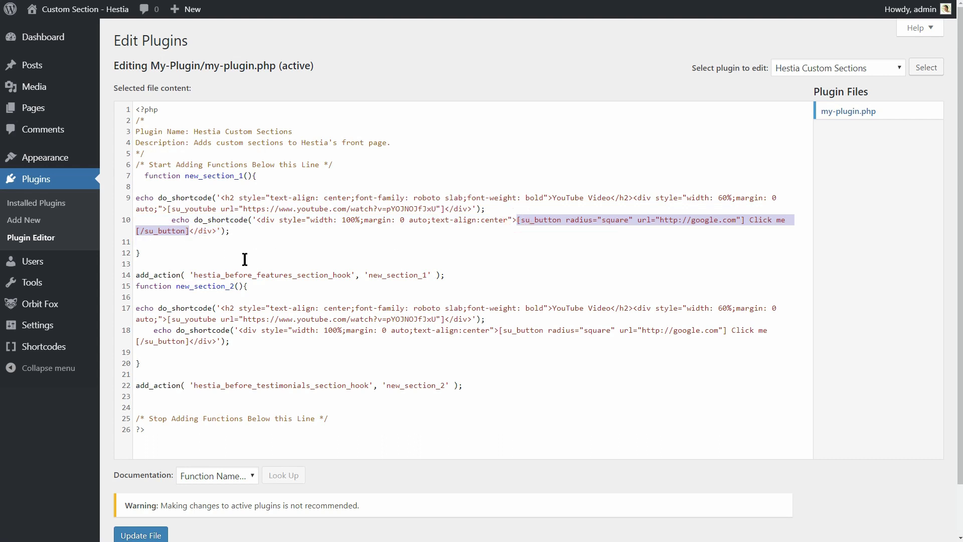
key("ctrl+v")
left_click(140, 535)
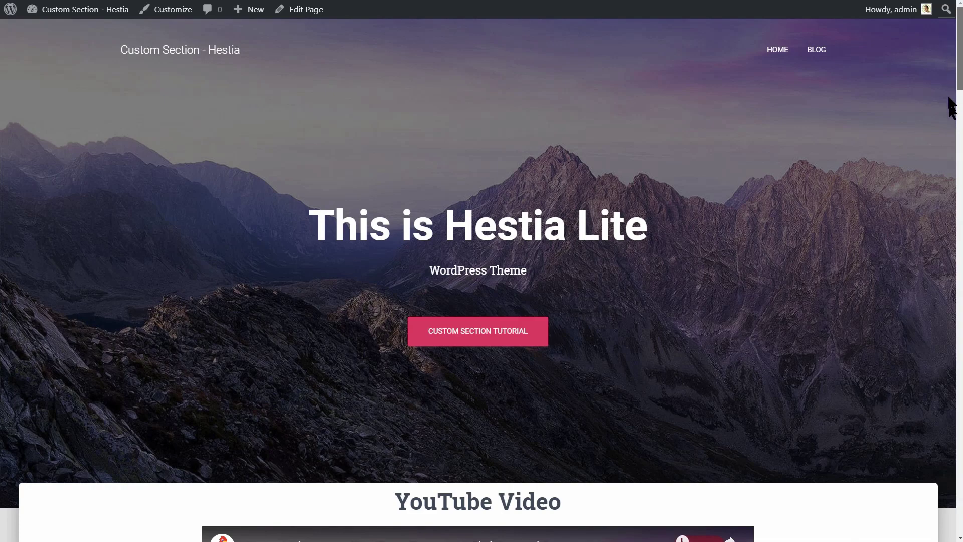
left_click(953, 103)
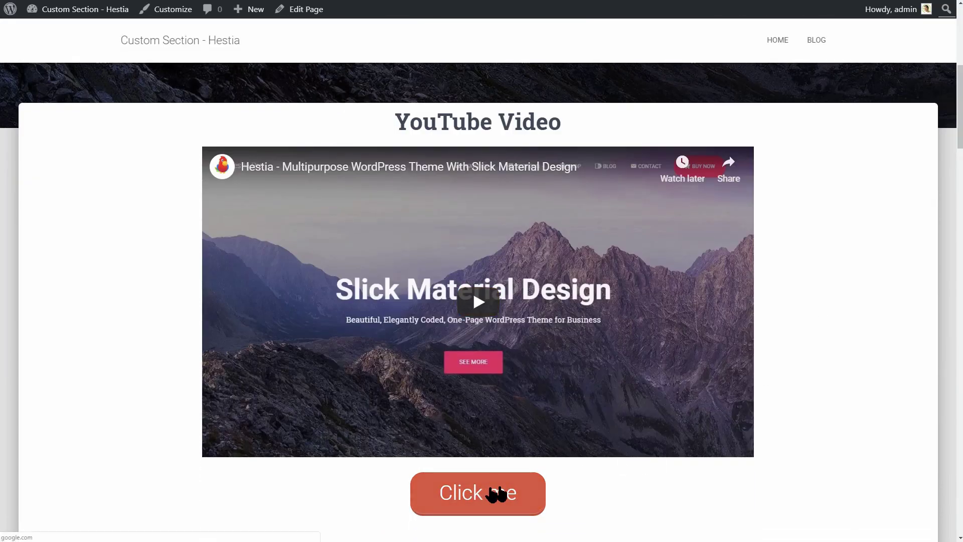
left_click_drag(955, 119, 940, 338)
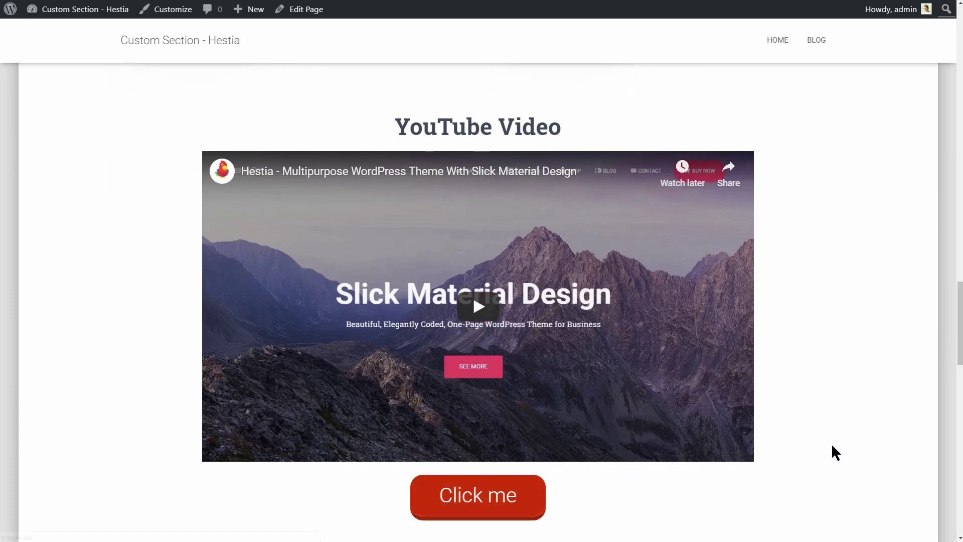
scroll(617, 344, "up", 5)
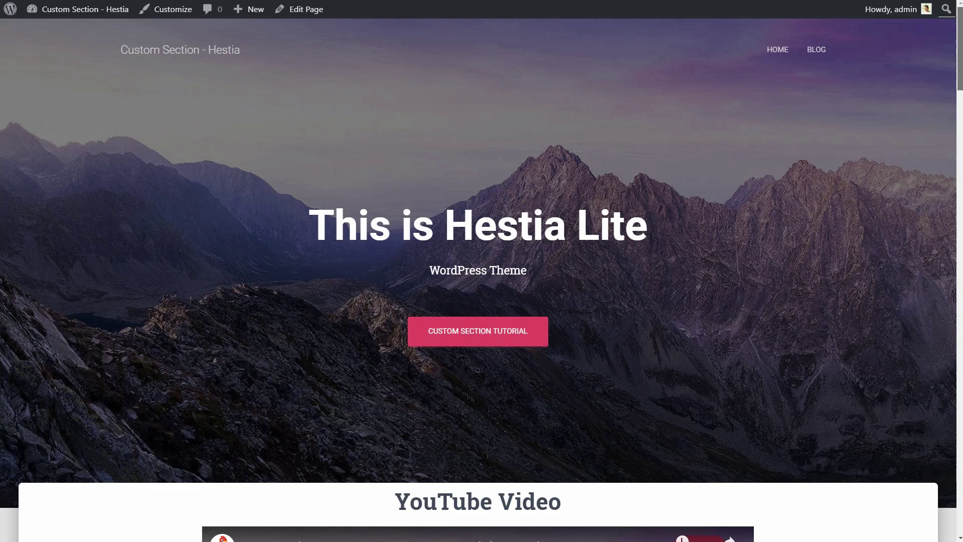